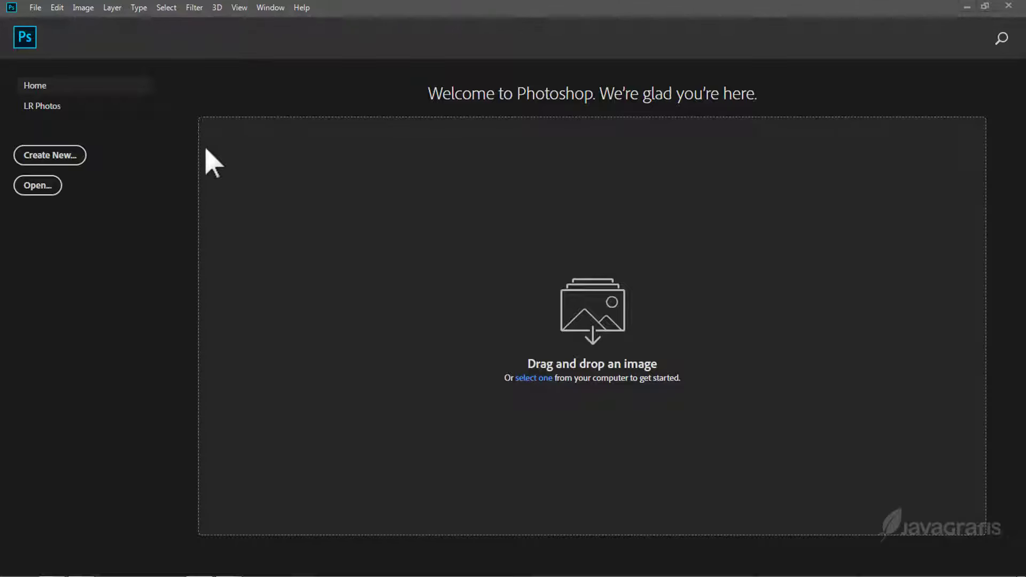
Create a blank 1920×1080 document from the HDTV 1080p preset with guides hidden.
click(37, 160)
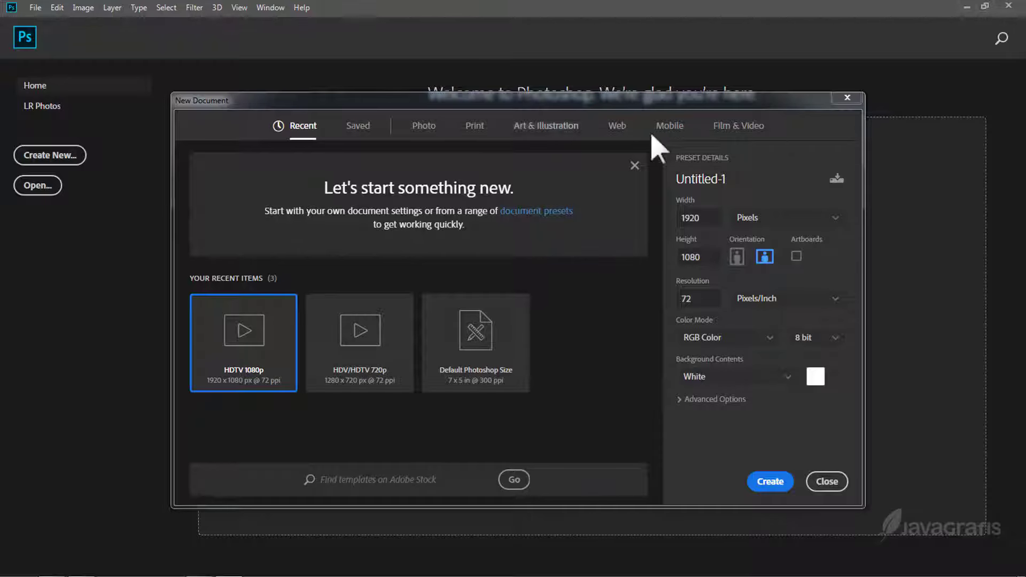
click(743, 131)
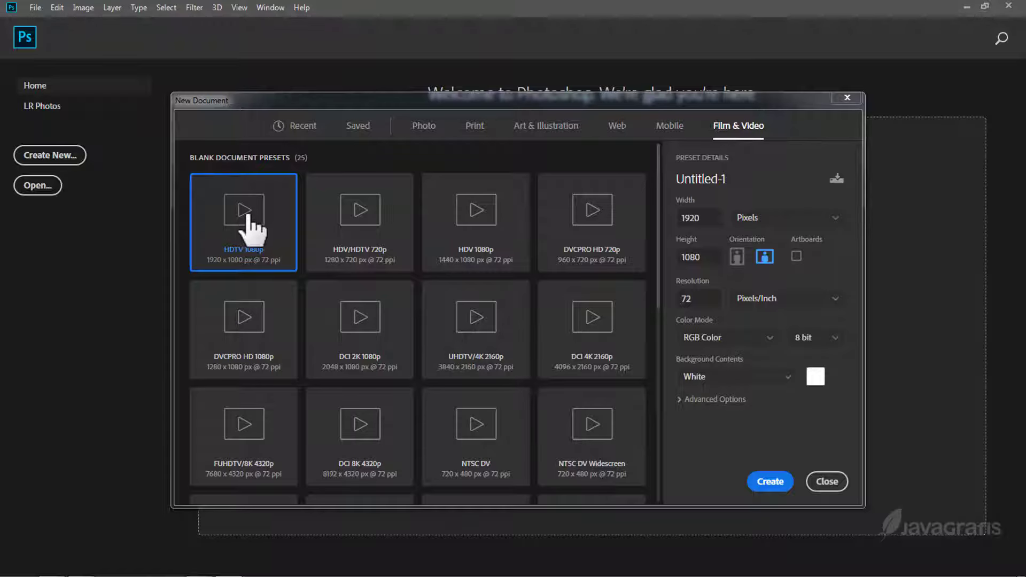
click(769, 482)
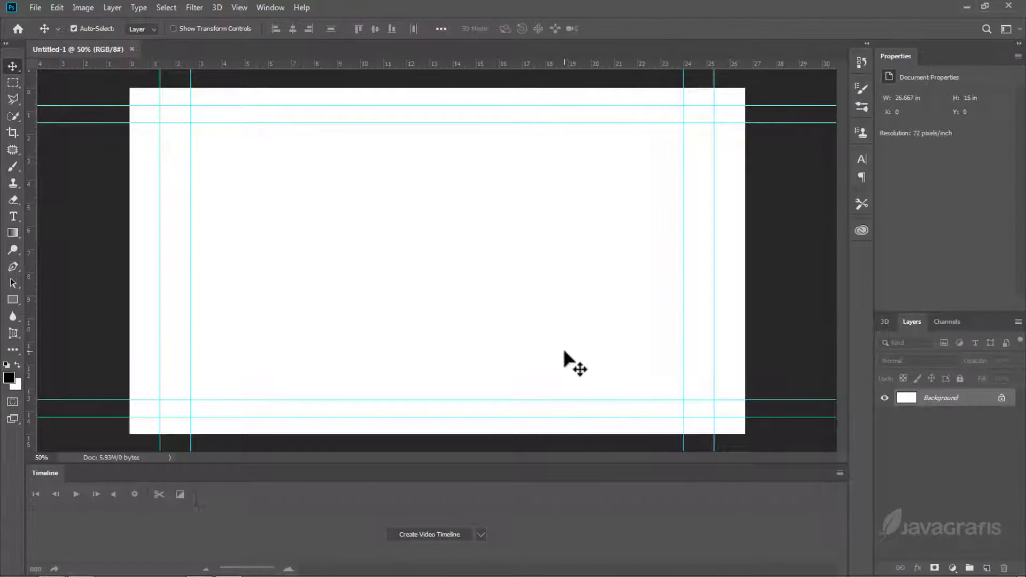
key(ctrl+semicolon)
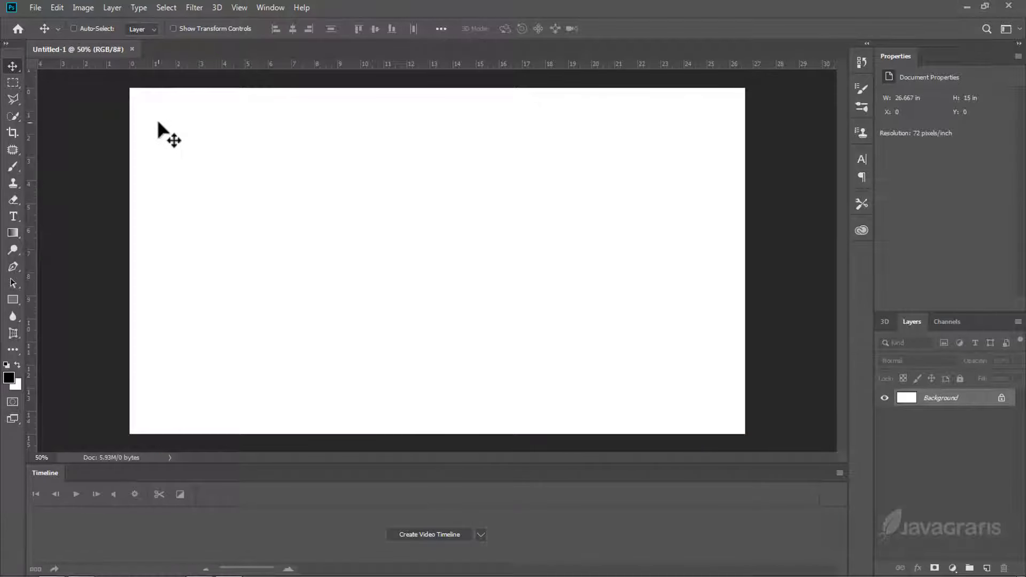
Open thailand-4293048.jpg and drag the photo into Untitled-1 as Layer 1.
click(36, 7)
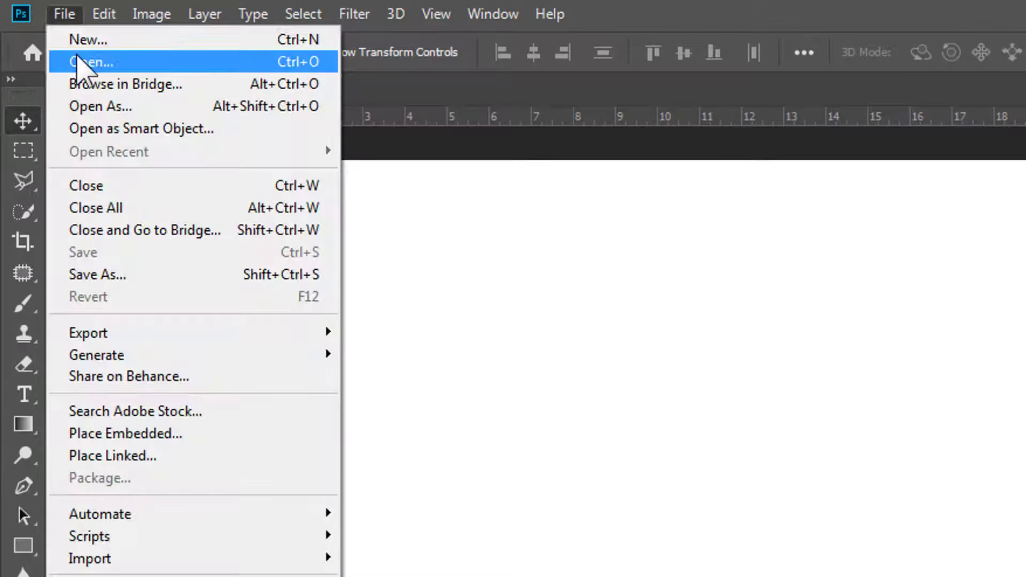
click(42, 31)
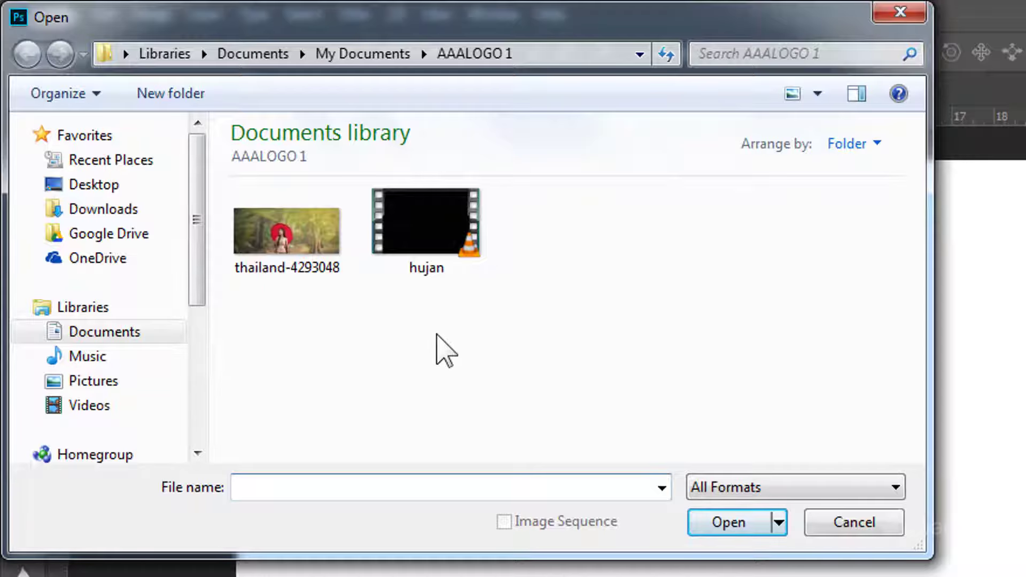
click(307, 270)
click(716, 522)
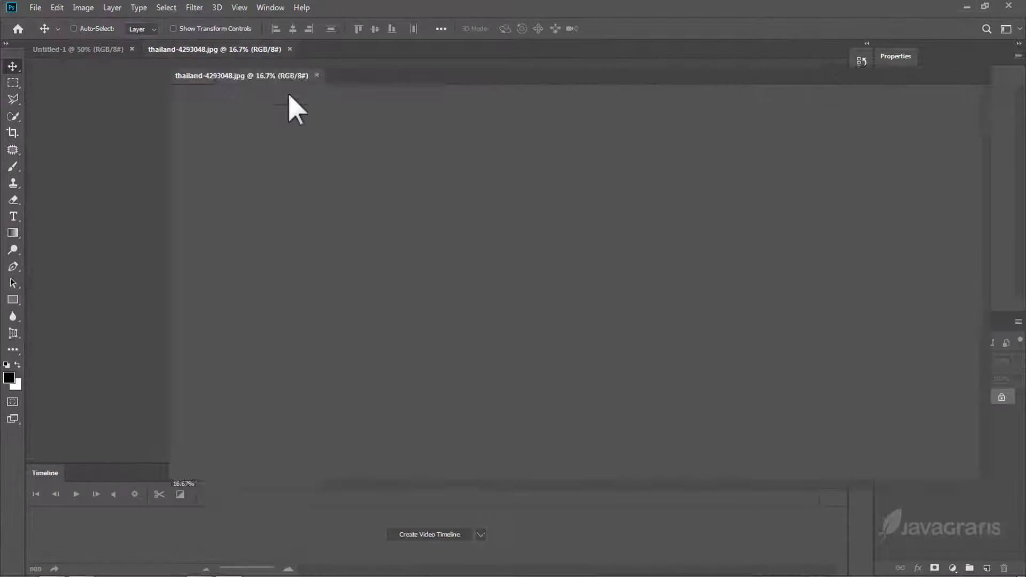
drag(236, 52, 369, 140)
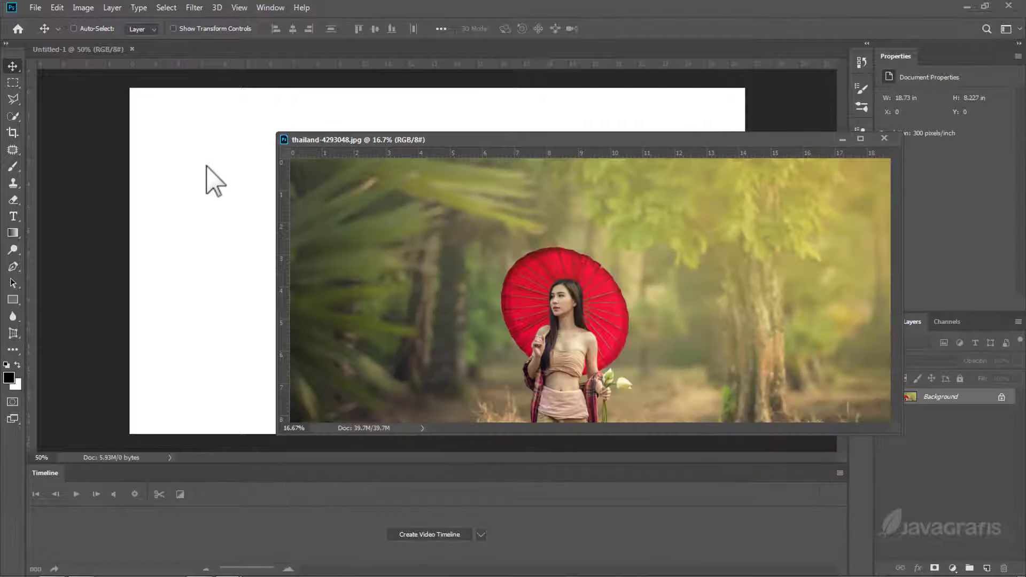
drag(388, 229, 238, 226)
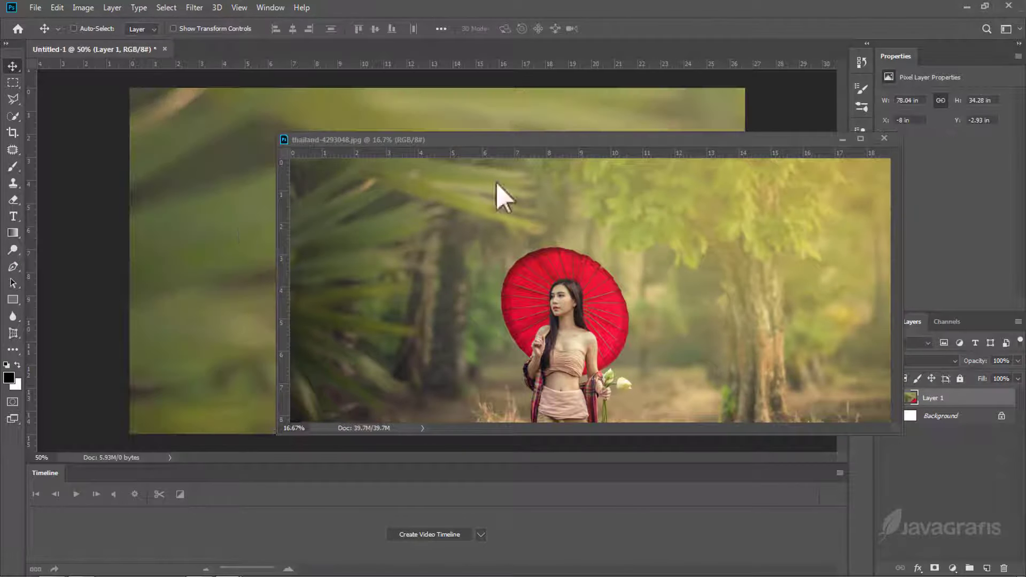
Close the original thailand photo and scale Layer 1 down to fill the 1920×1080 canvas.
click(884, 138)
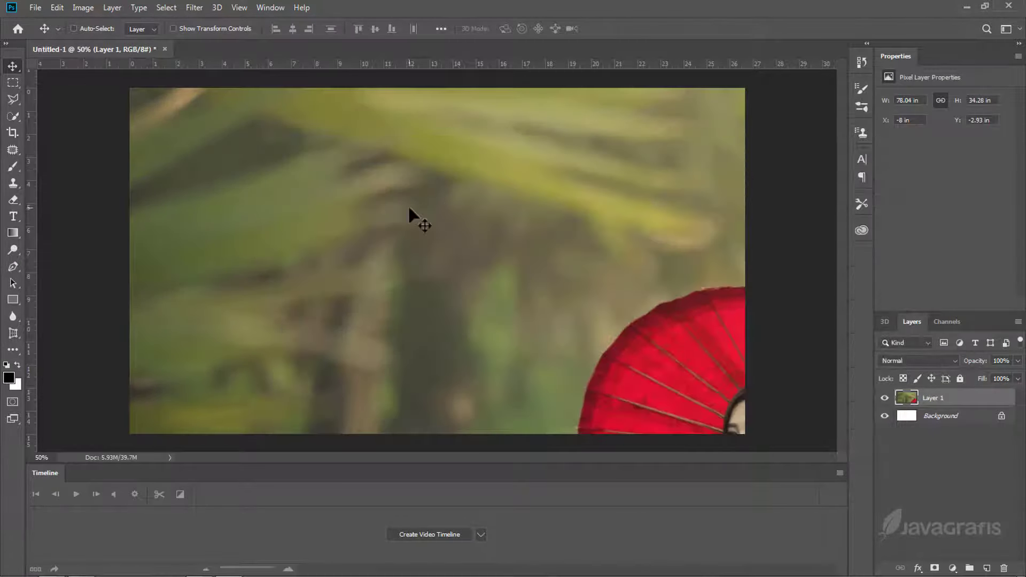
key(ctrl+t)
scroll(349, 222, down, 5)
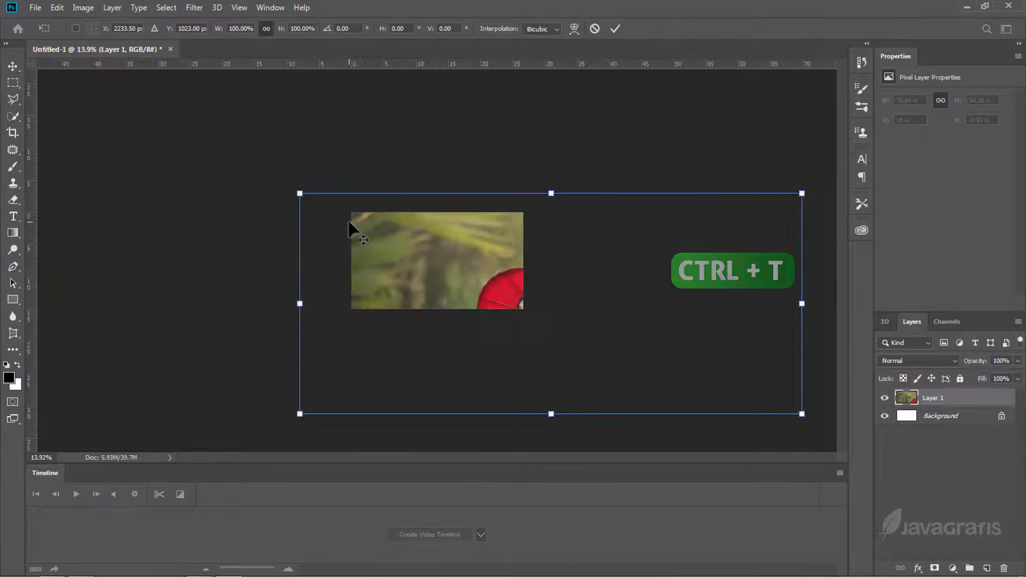
mouse_move(801, 414)
mouse_down()
mouse_move(528, 321)
mouse_move(546, 219)
mouse_move(565, 193)
mouse_up()
scroll(429, 279, up, 5)
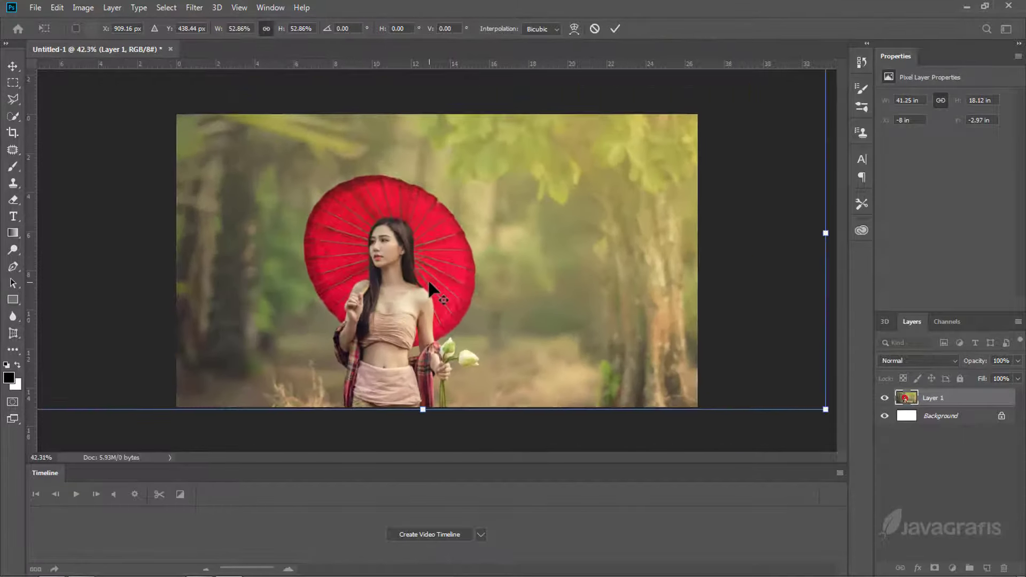
scroll(428, 279, down, 1)
drag(457, 272, 484, 270)
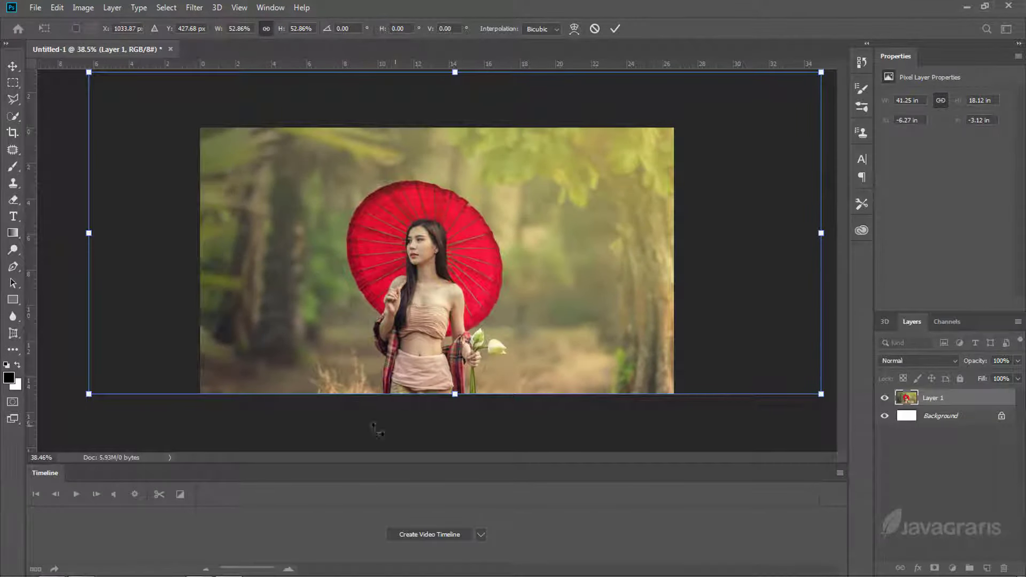
key(Return)
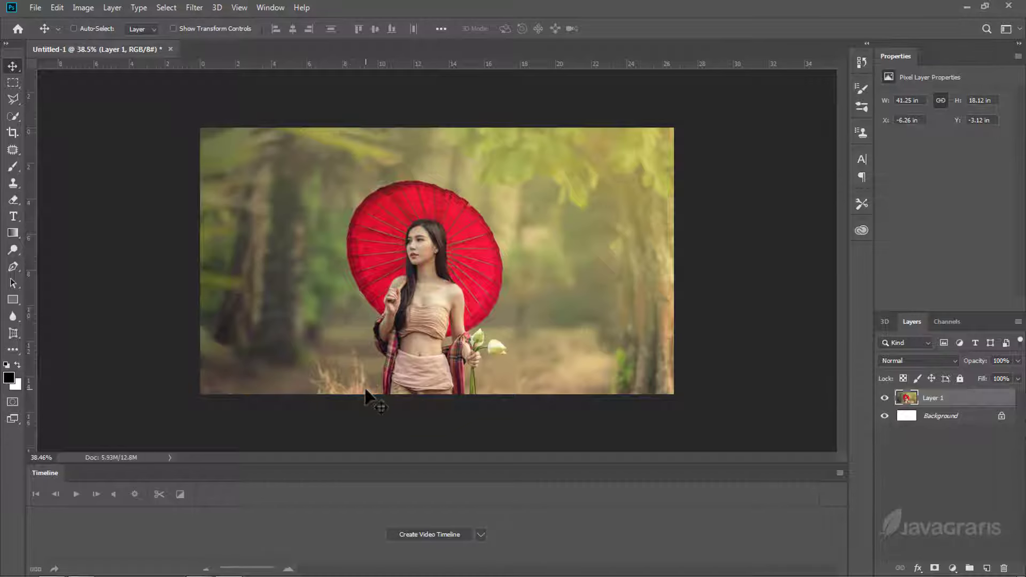
scroll(434, 326, up, 1)
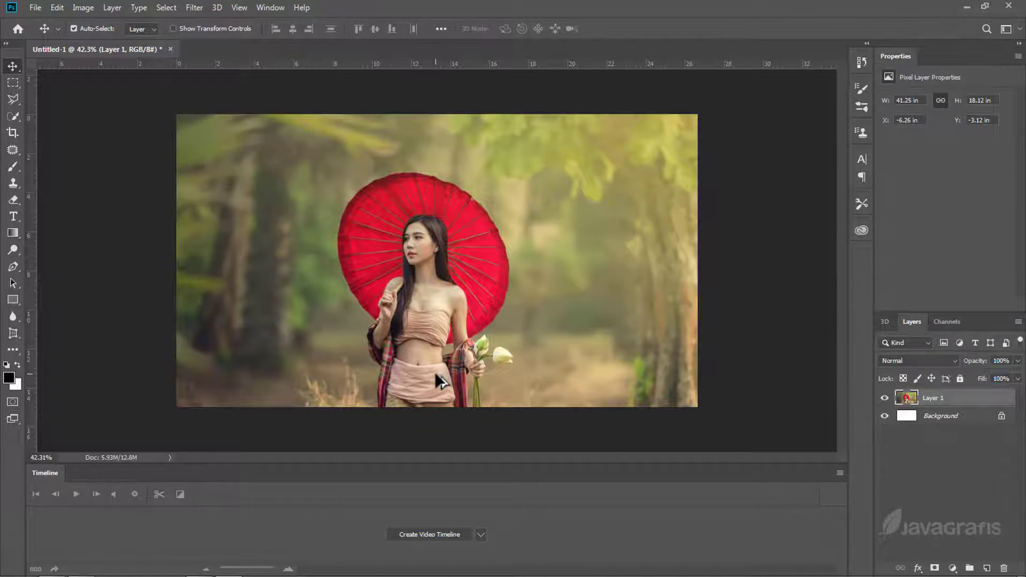
scroll(435, 374, up, 4)
scroll(436, 374, up, 1)
scroll(436, 374, up, 3)
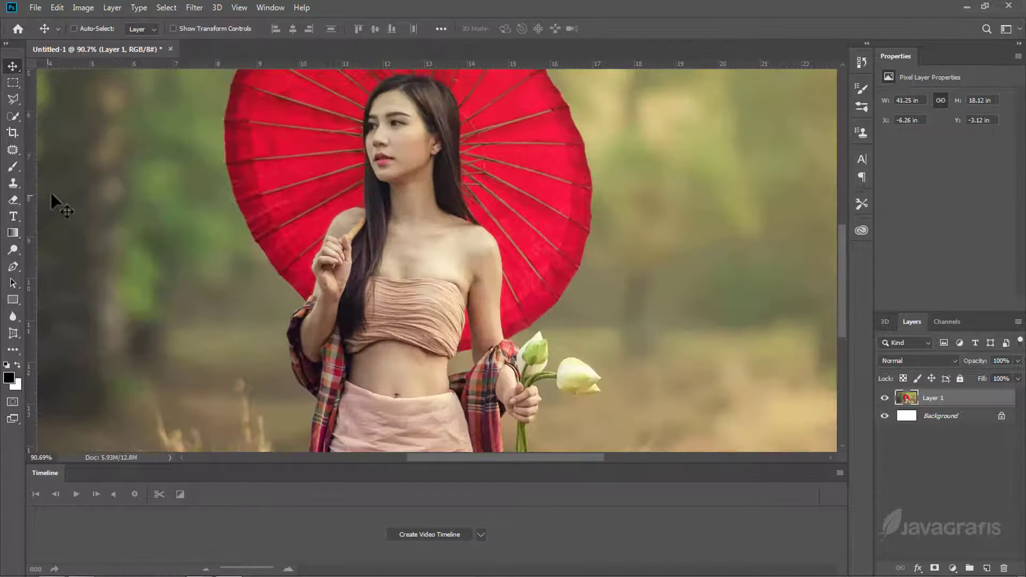
Quick-select the woman, red umbrella, skirt, scarf and right arm on Layer 1.
click(12, 117)
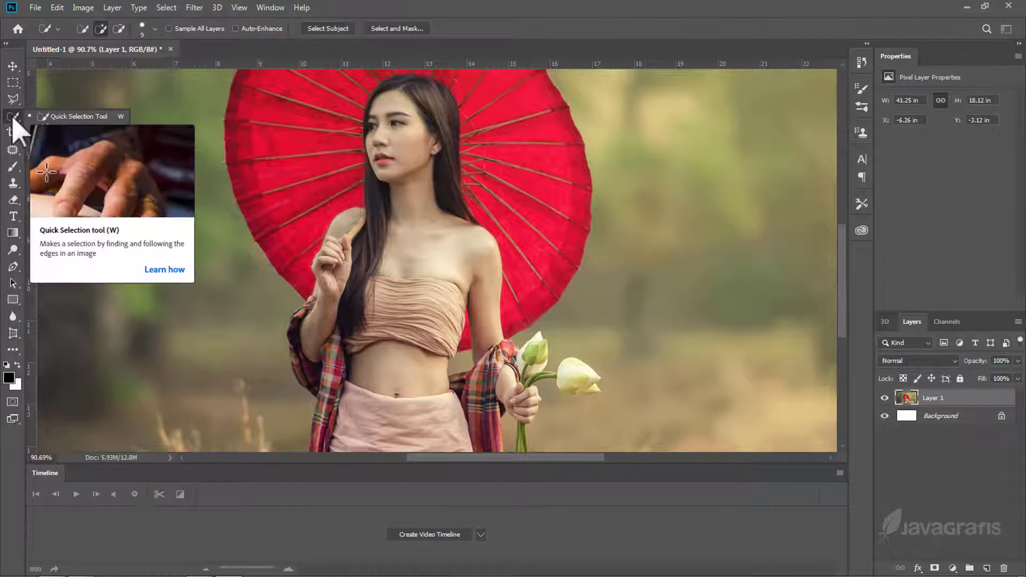
click(61, 117)
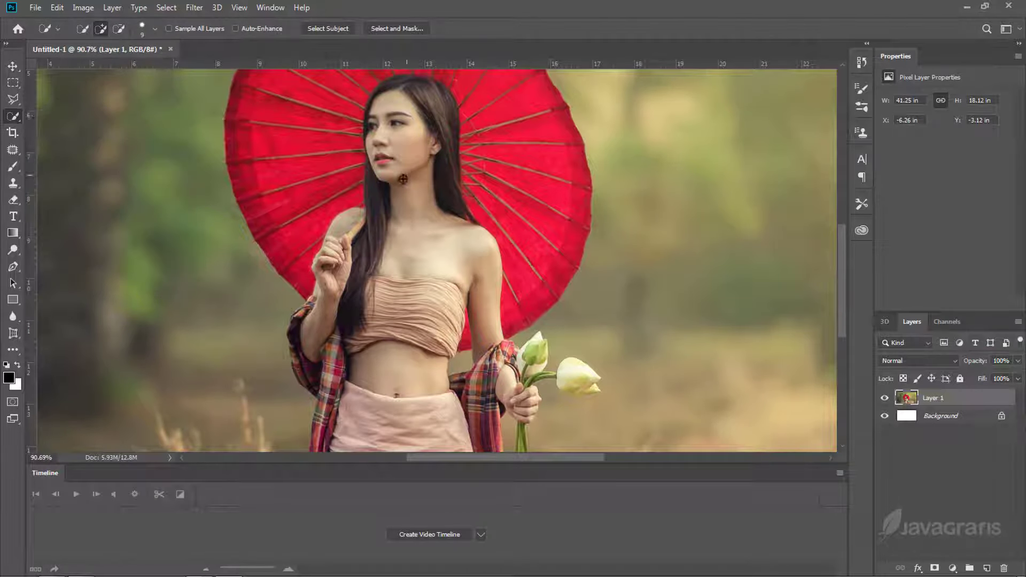
mouse_move(508, 123)
mouse_down()
mouse_move(522, 268)
mouse_move(252, 130)
mouse_up()
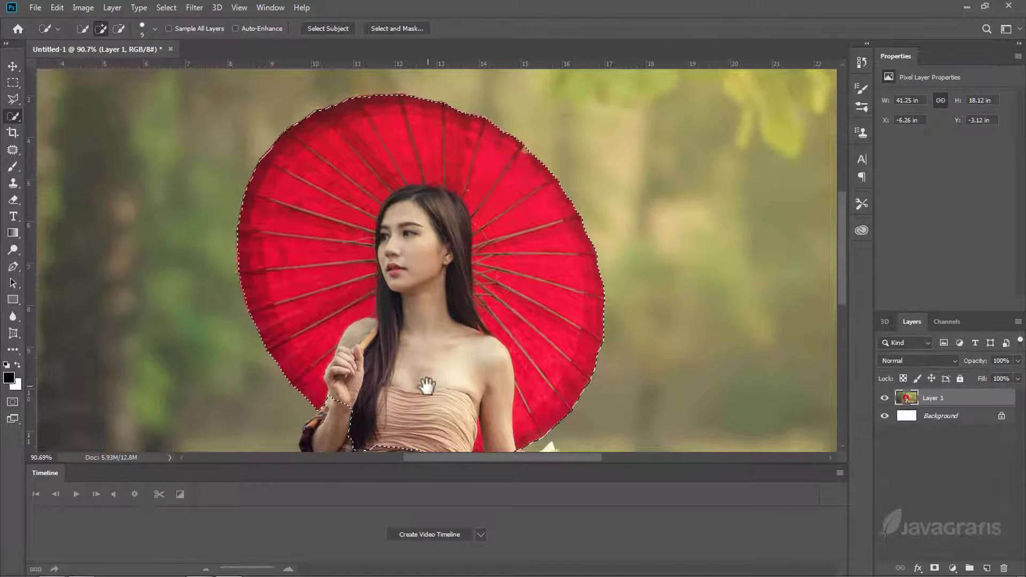
scroll(417, 267, down, 5)
drag(375, 394, 326, 367)
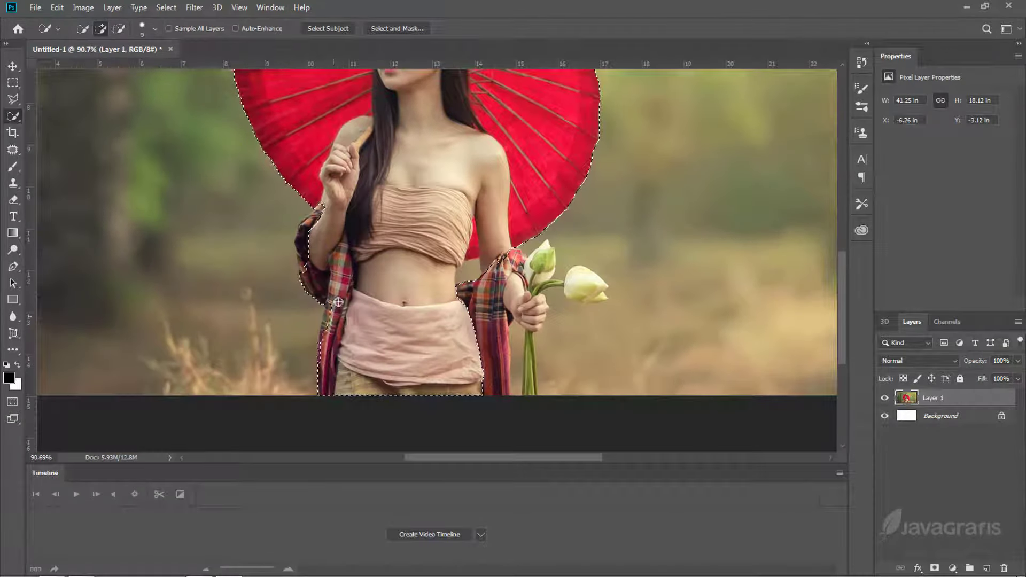
mouse_move(481, 268)
mouse_down()
mouse_move(500, 300)
mouse_move(580, 286)
mouse_up()
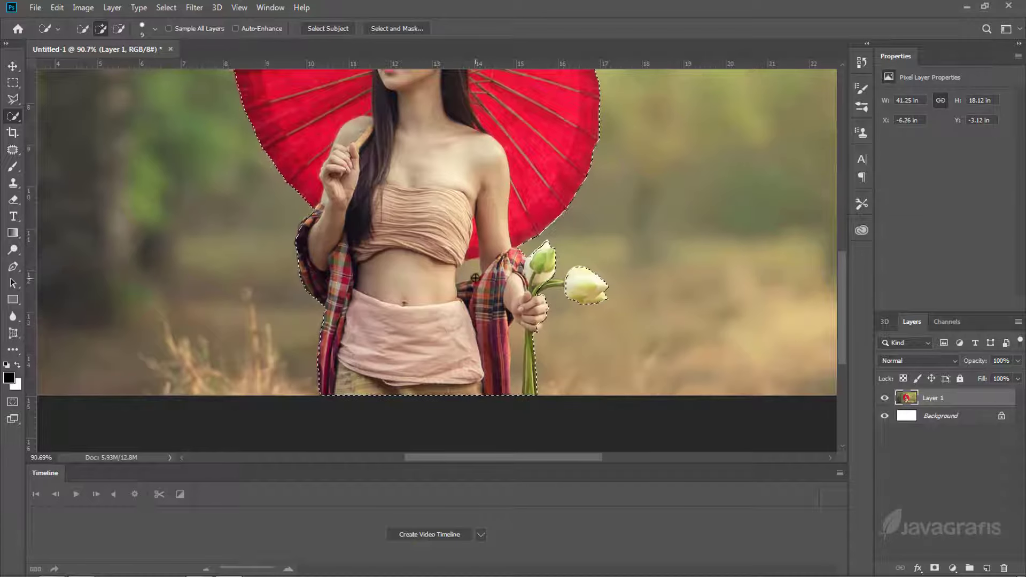
click(13, 99)
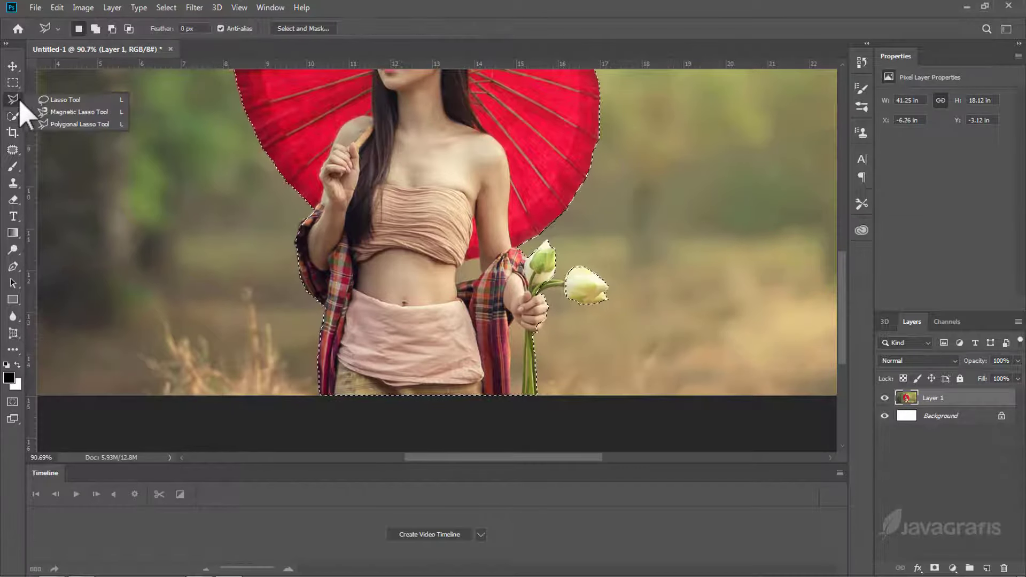
Add the gap between the woman's arm and waist to the selection with the Polygonal Lasso.
click(74, 124)
scroll(491, 294, up, 3)
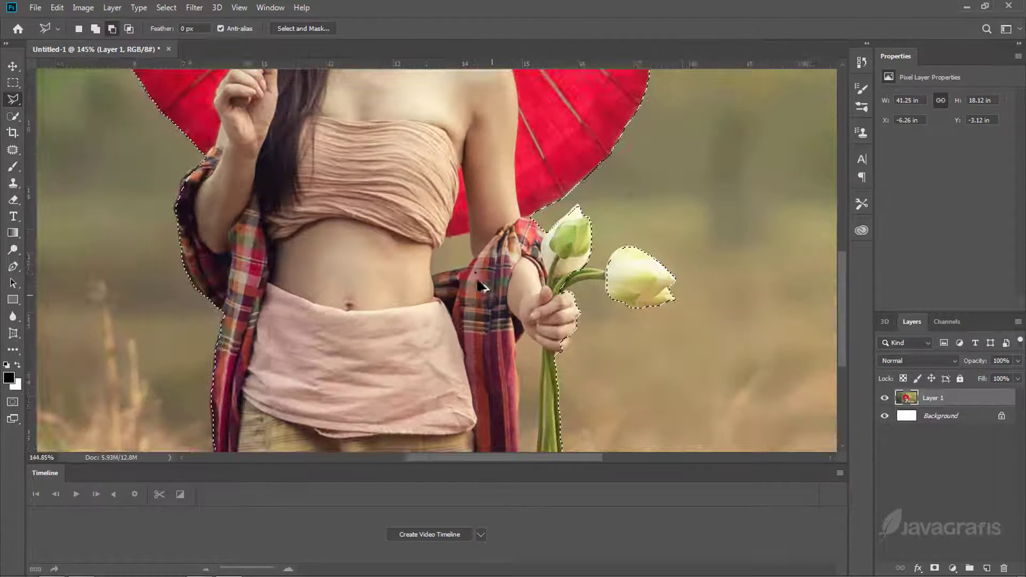
scroll(473, 256, up, 3)
scroll(468, 219, up, 3)
key(shift)
shift+click(465, 199)
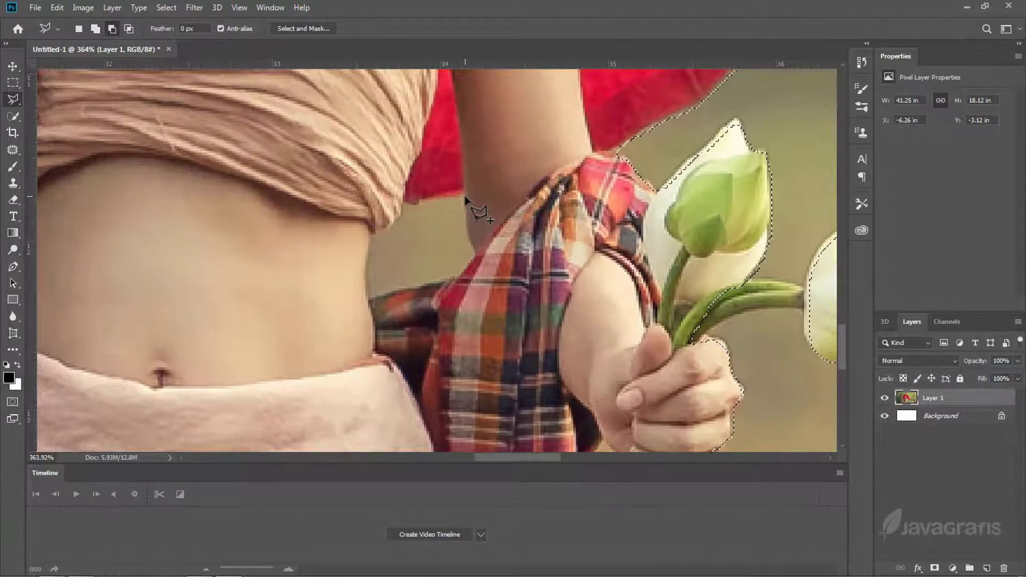
click(477, 255)
click(366, 297)
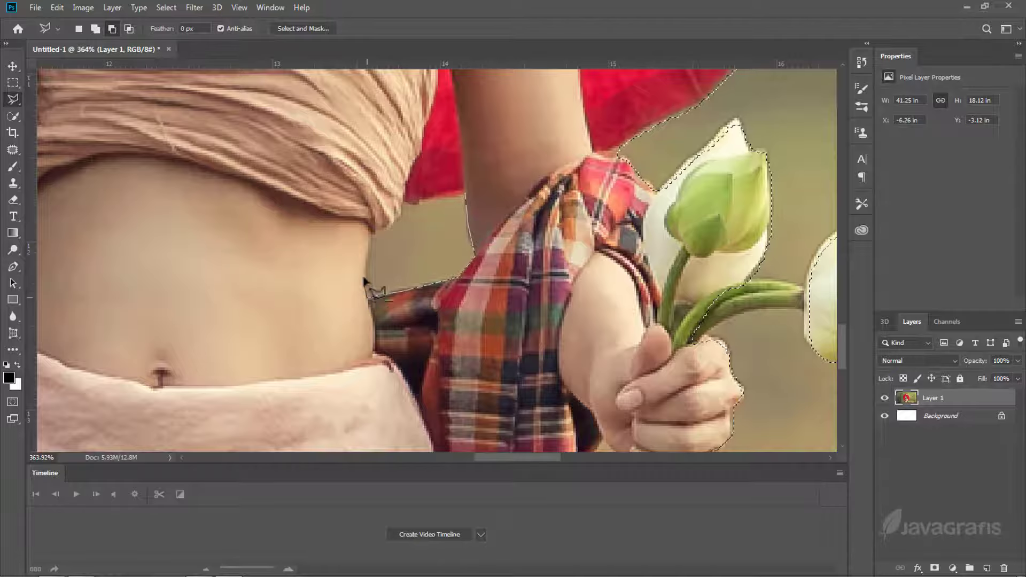
click(374, 230)
click(401, 201)
click(465, 198)
drag(767, 281, 527, 249)
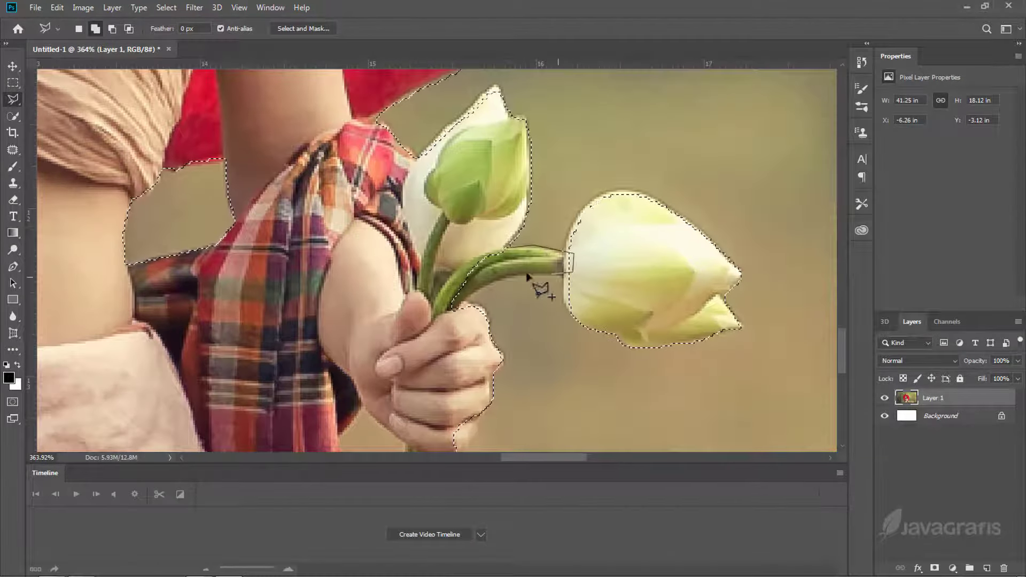
Refine the selection along the flower's lower edge and the fabric edge.
drag(724, 293, 732, 147)
alt+click(626, 190)
double_click(725, 198)
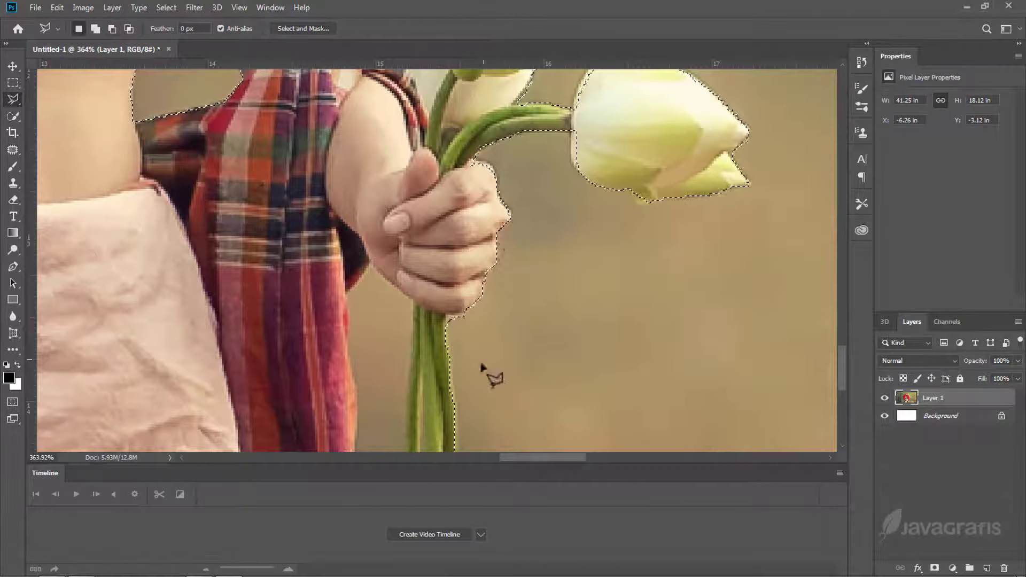
scroll(428, 353, down, 5)
click(373, 354)
click(377, 166)
click(364, 89)
scroll(374, 107, up, 2)
click(387, 146)
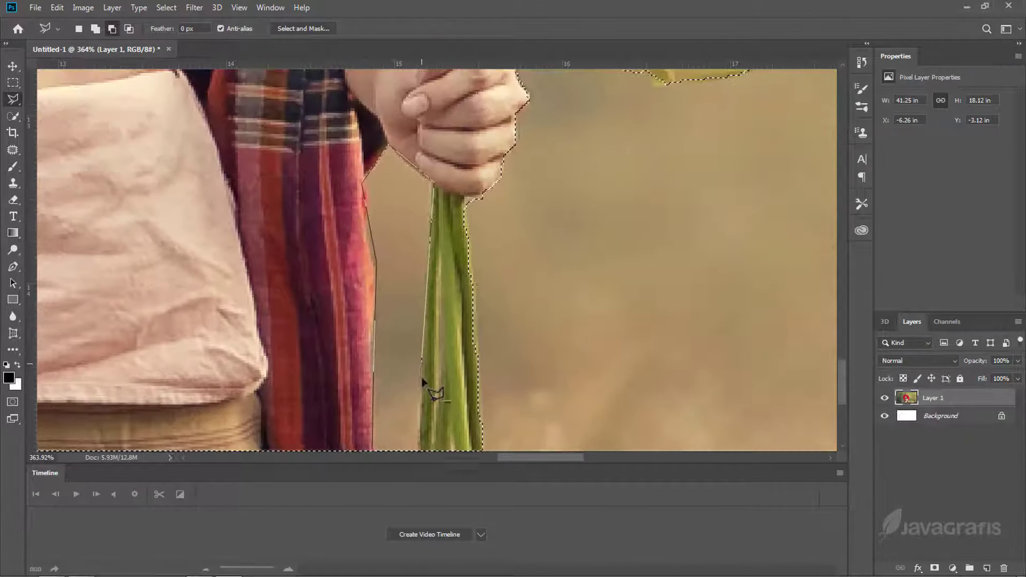
Pan and zoom out to see the whole image with its finished selection.
drag(424, 378, 325, 239)
scroll(325, 239, down, 2)
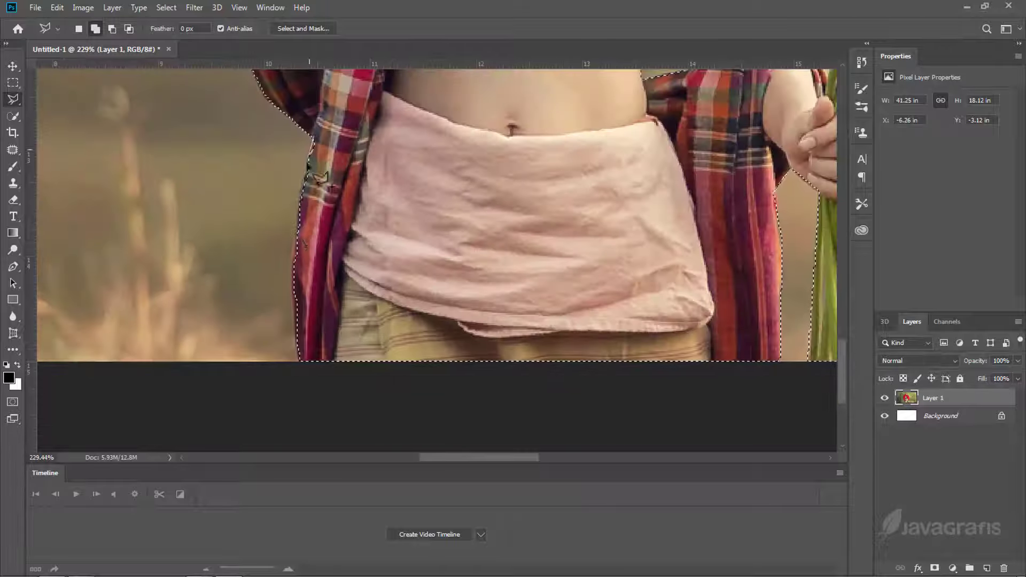
scroll(470, 223, down, 2)
scroll(460, 227, down, 1)
scroll(457, 230, up, 3)
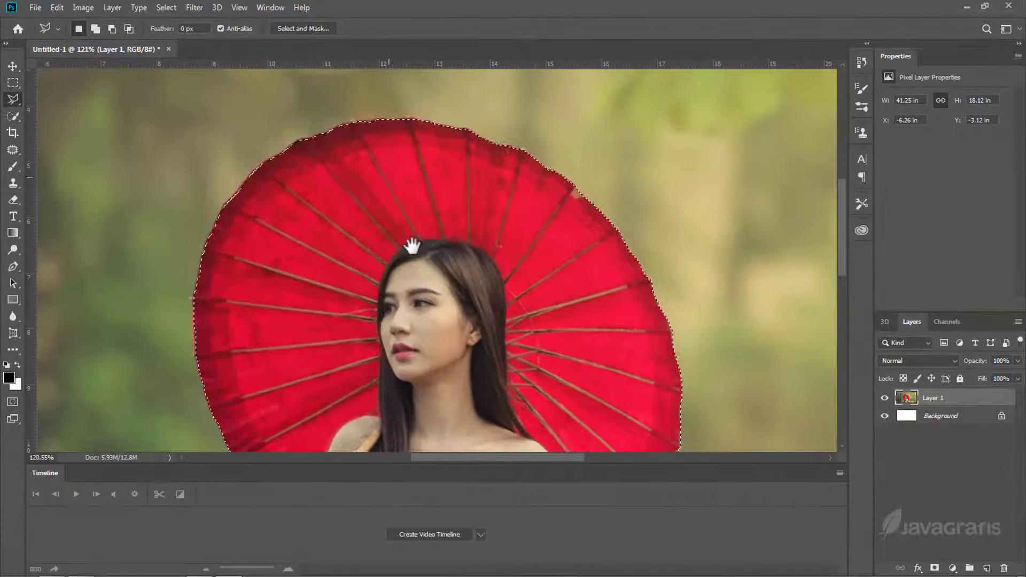
scroll(408, 241, up, 2)
scroll(378, 165, down, 3)
scroll(405, 217, down, 2)
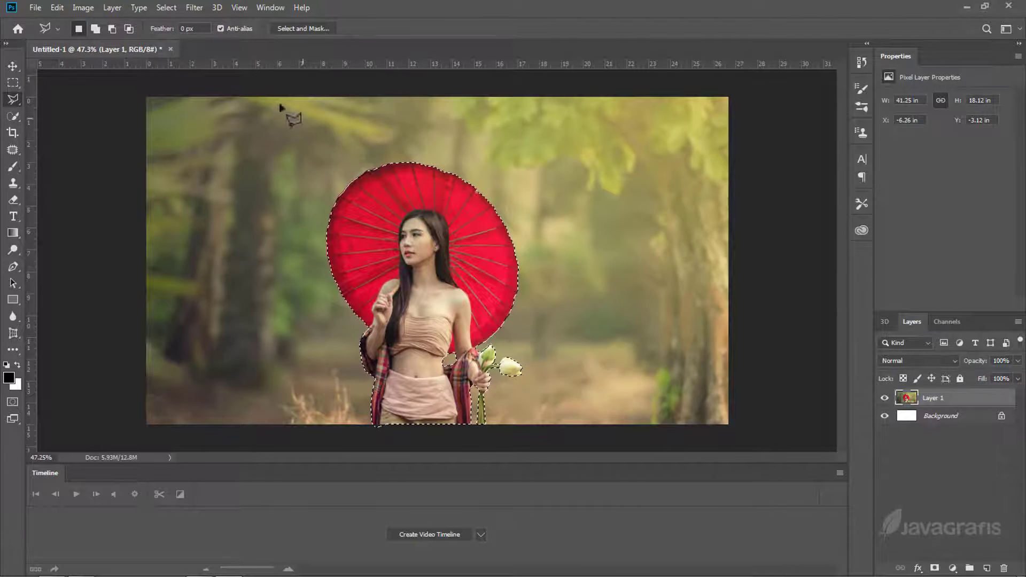
Feather the selection by 1 pixel.
click(166, 7)
mouse_move(177, 189)
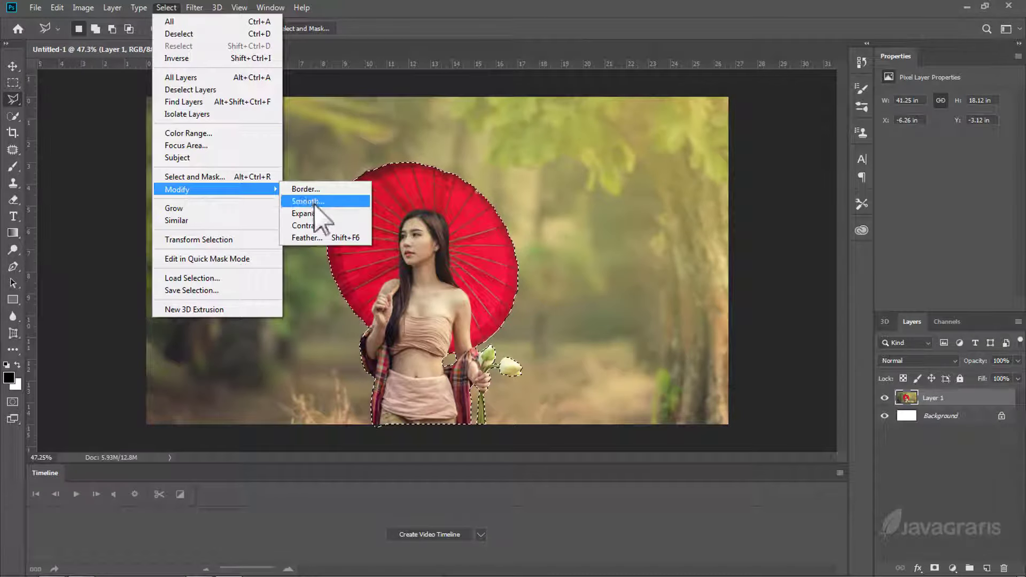
click(316, 238)
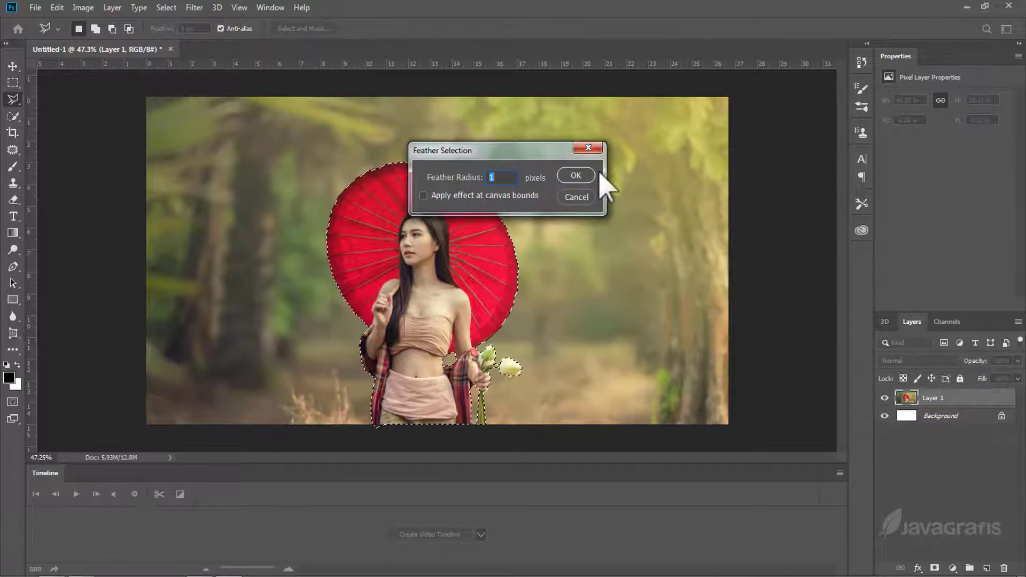
click(575, 175)
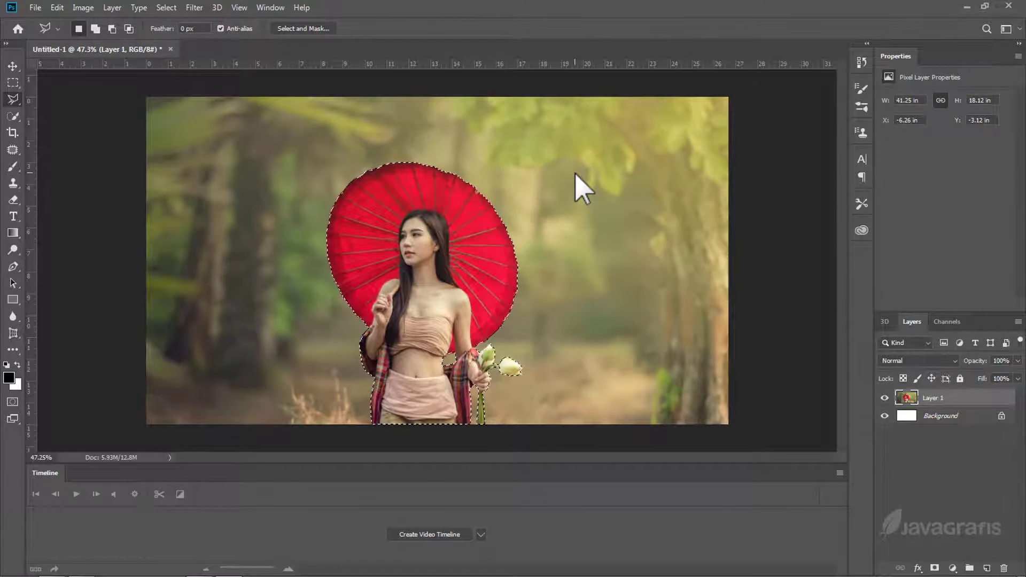
Copy the selection to a new Layer 2 and toggle Layer 1 off and on to check.
key(ctrl+j)
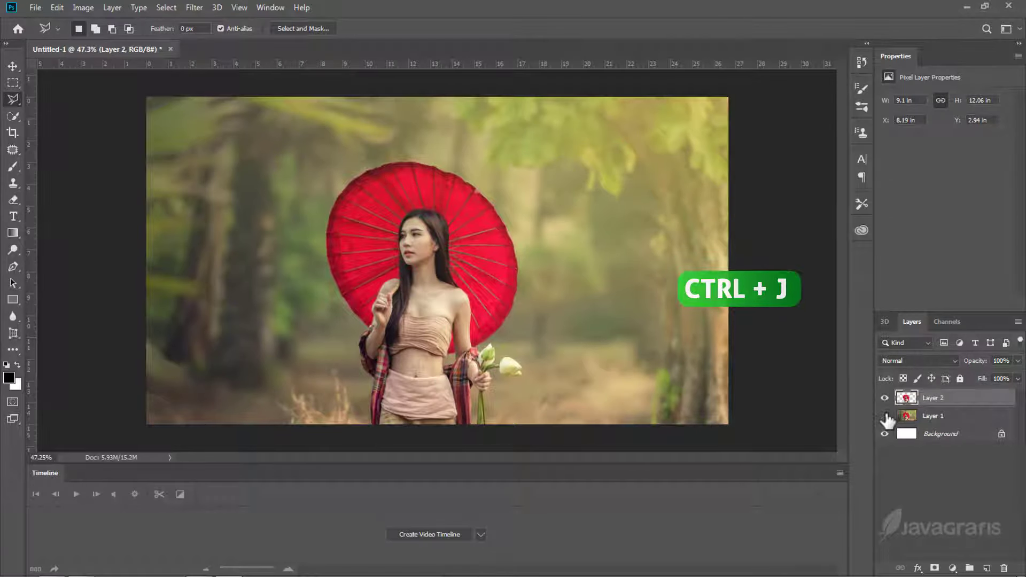
click(886, 416)
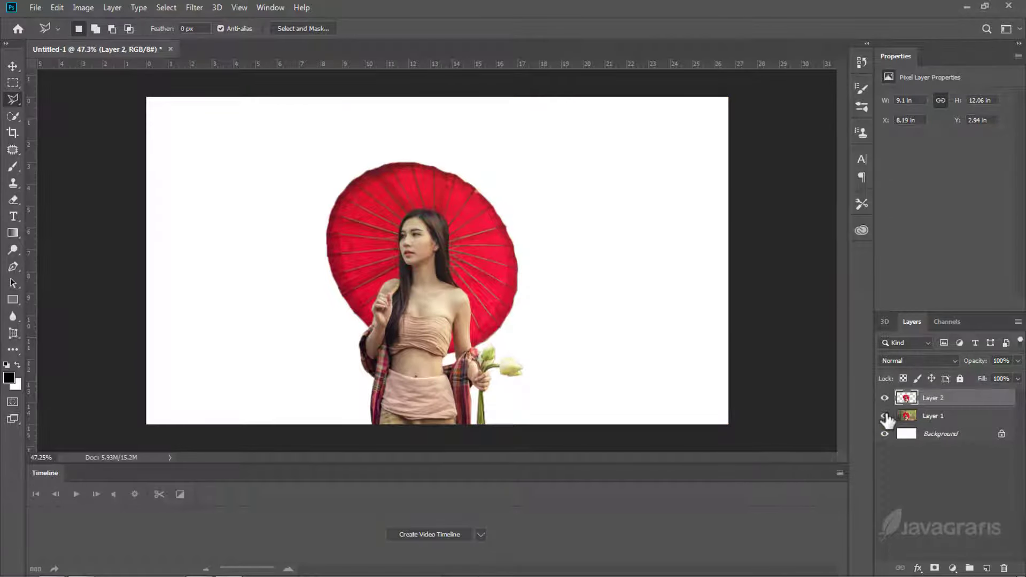
click(885, 416)
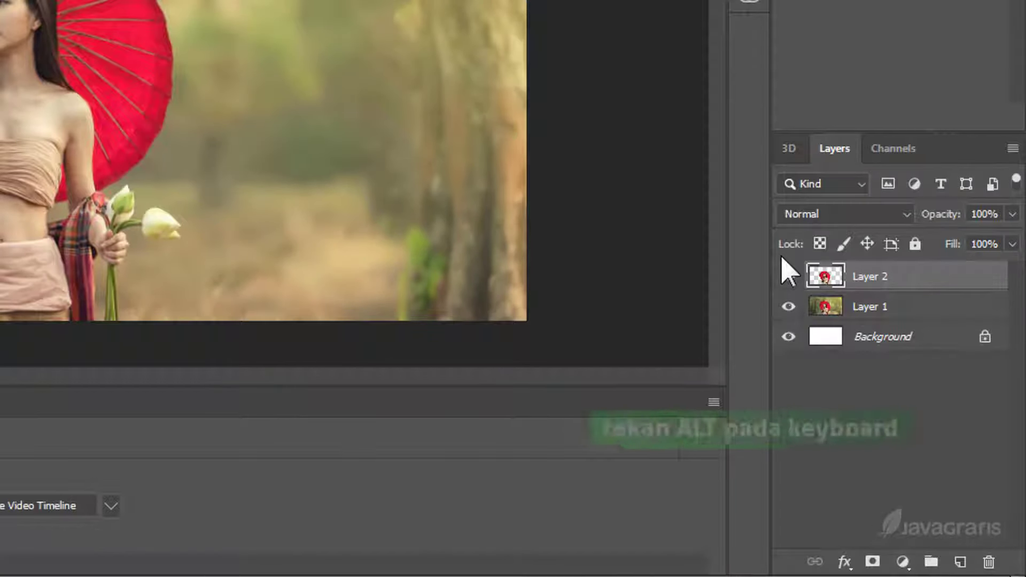
Load Layer 2's outline and Content-Aware fill it on Layer 1 with Color Adaptation.
ctrl+click(825, 279)
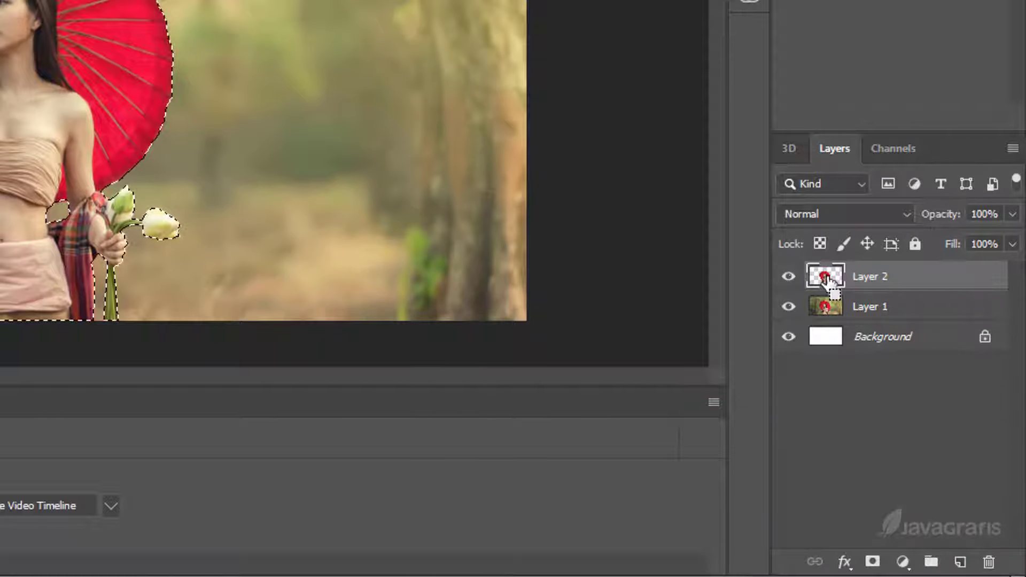
click(879, 311)
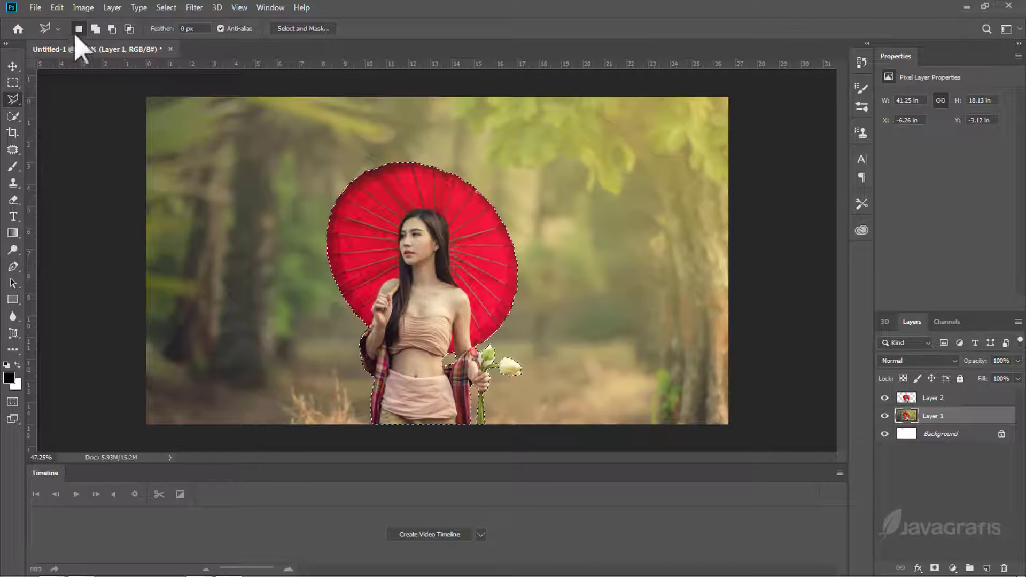
click(57, 7)
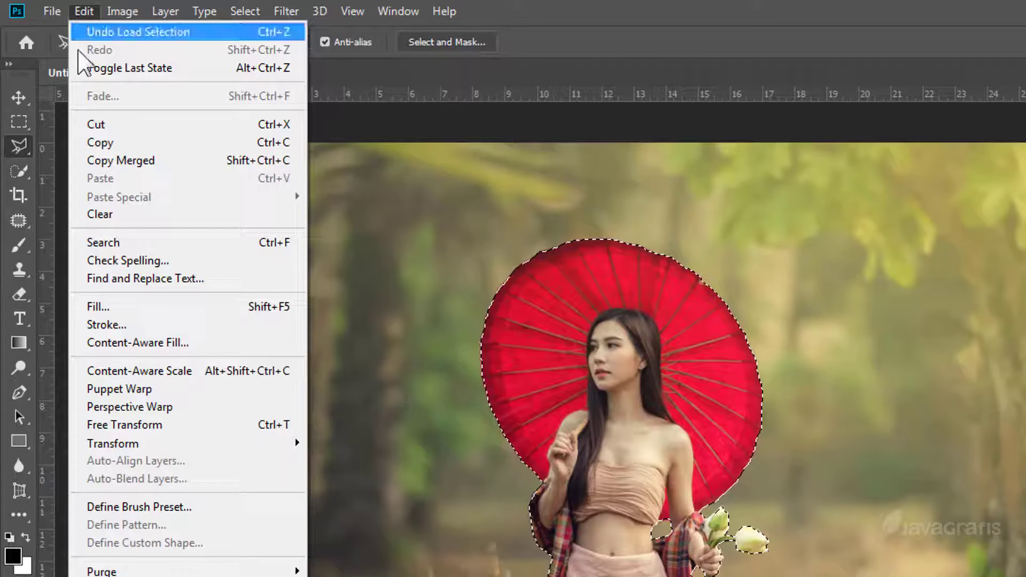
click(72, 208)
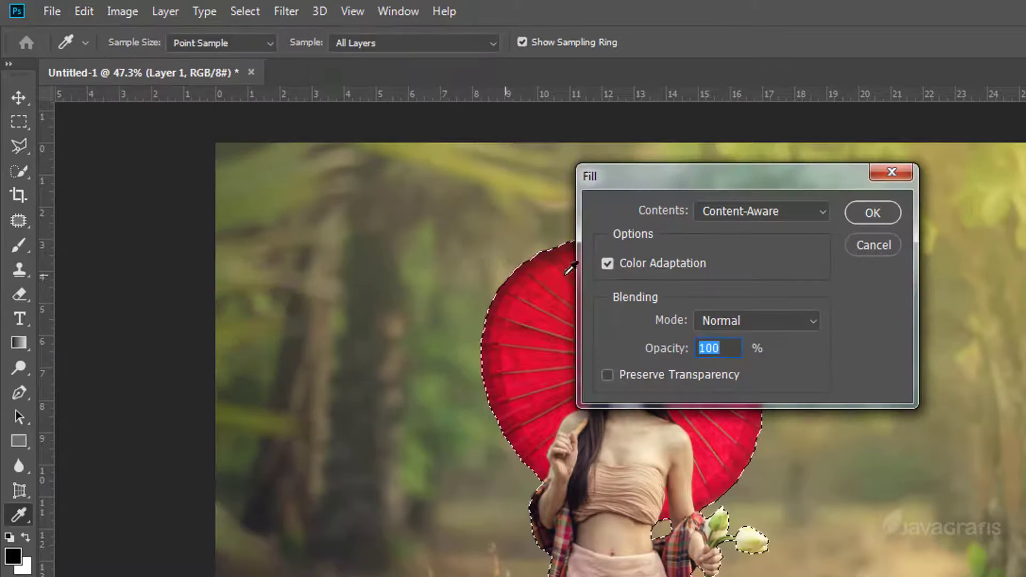
double_click(605, 264)
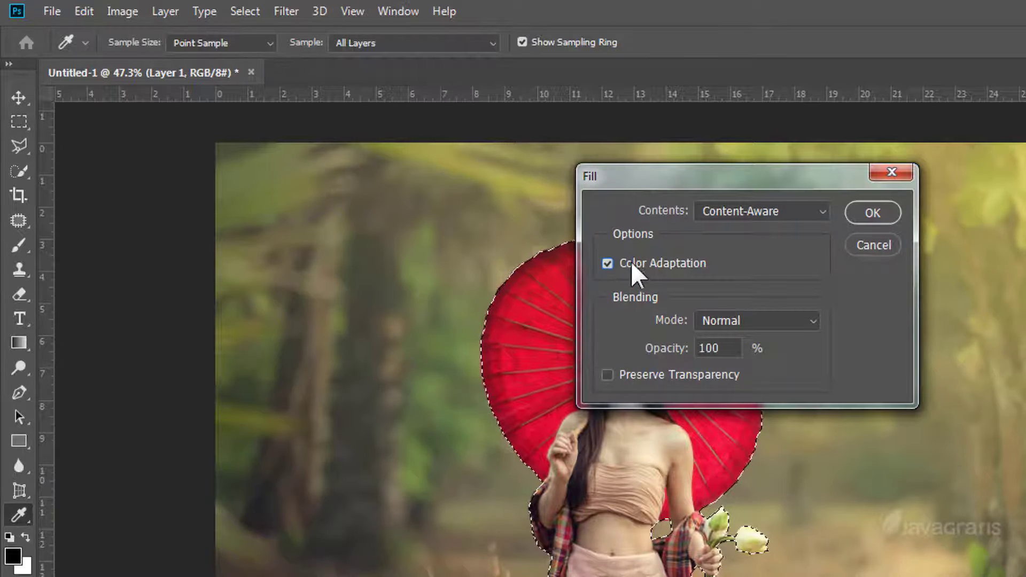
click(873, 213)
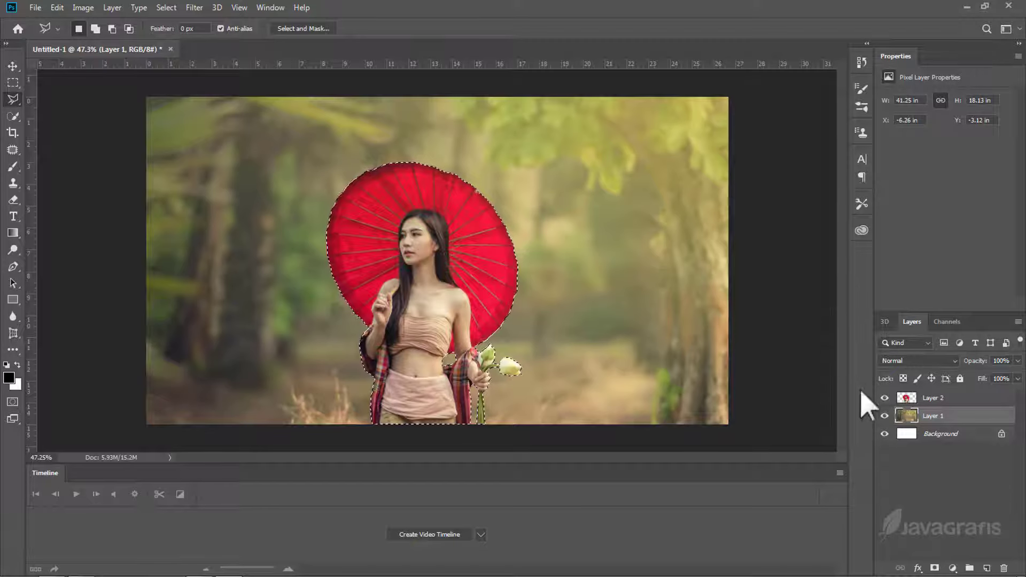
Hide Layer 2, deselect, and Content-Aware fill the lassoed umbrella remnant on Layer 1.
click(885, 398)
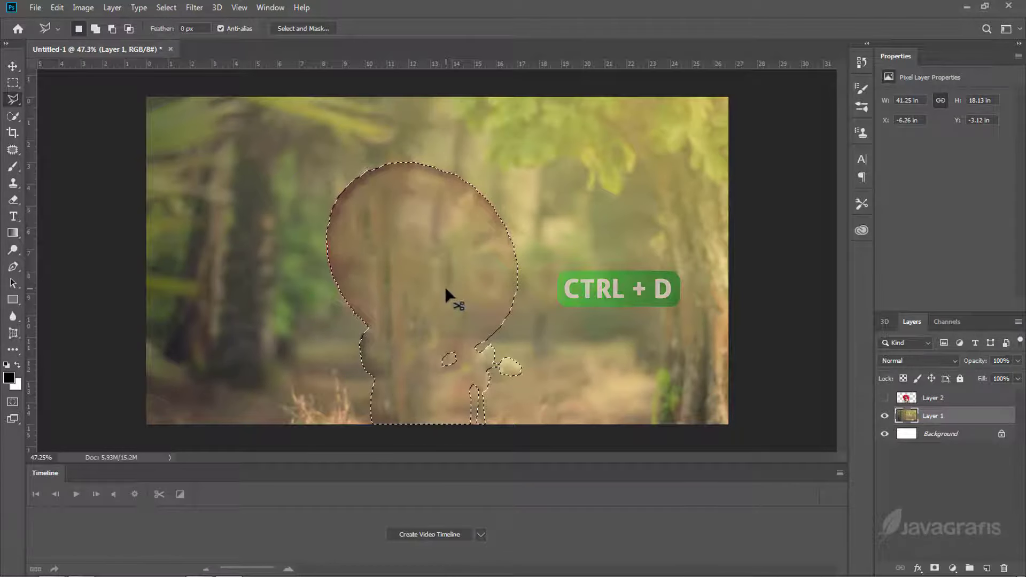
key(ctrl+d)
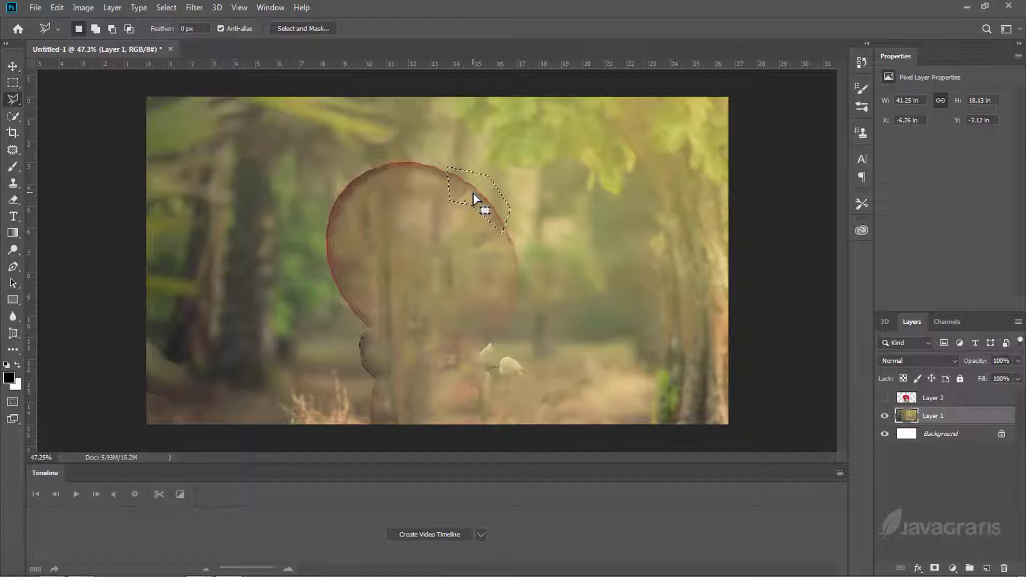
right_click(475, 199)
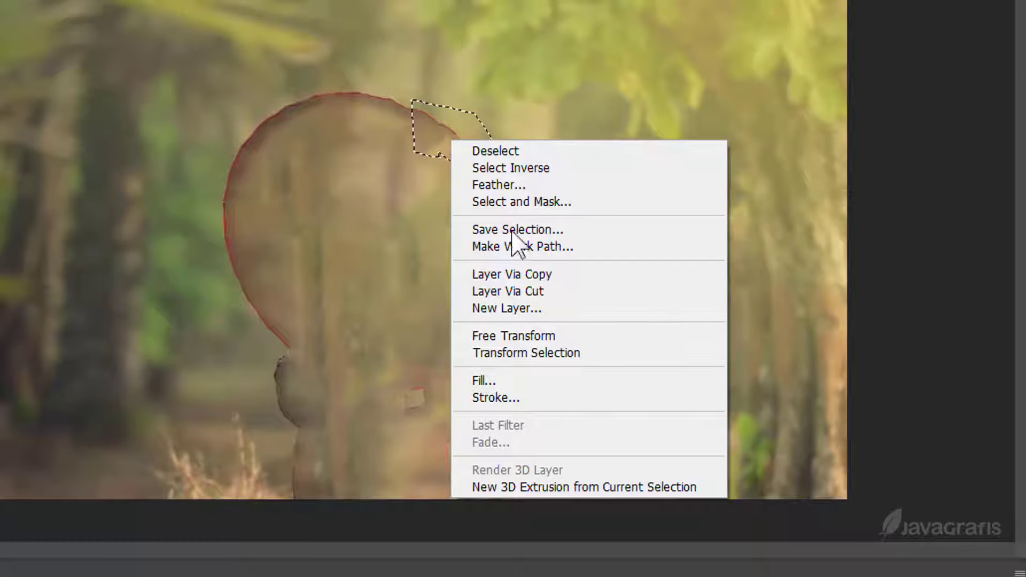
click(503, 349)
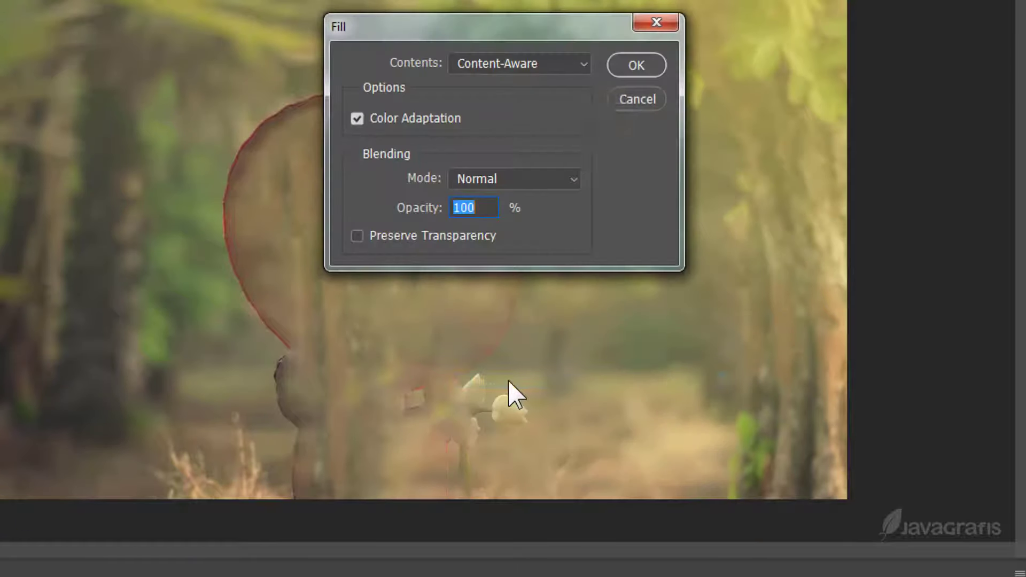
click(624, 63)
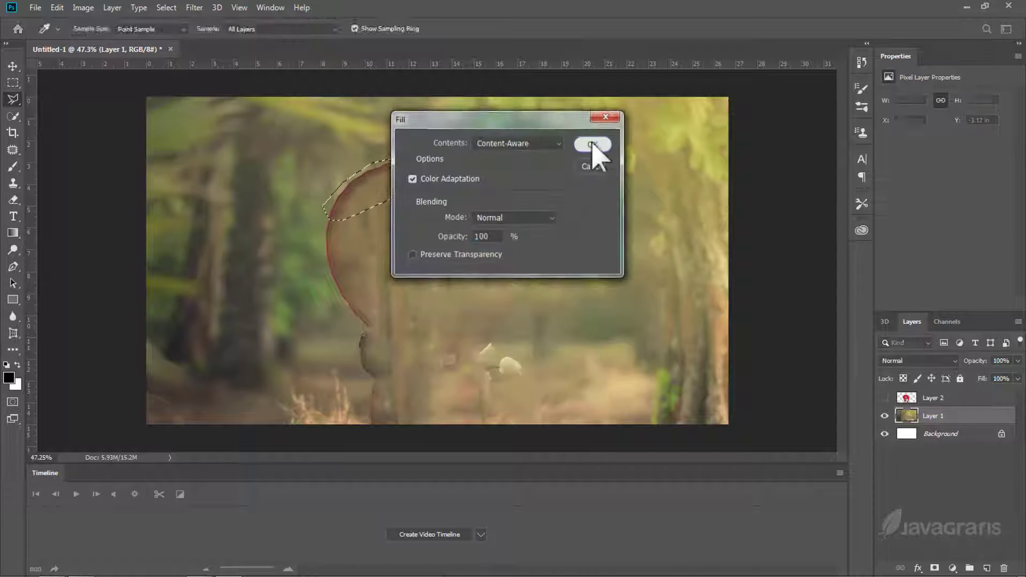
Lasso the leftover red umbrella edge and Content-Aware fill it.
click(594, 144)
mouse_move(324, 205)
mouse_down()
mouse_move(351, 199)
mouse_move(319, 197)
mouse_up()
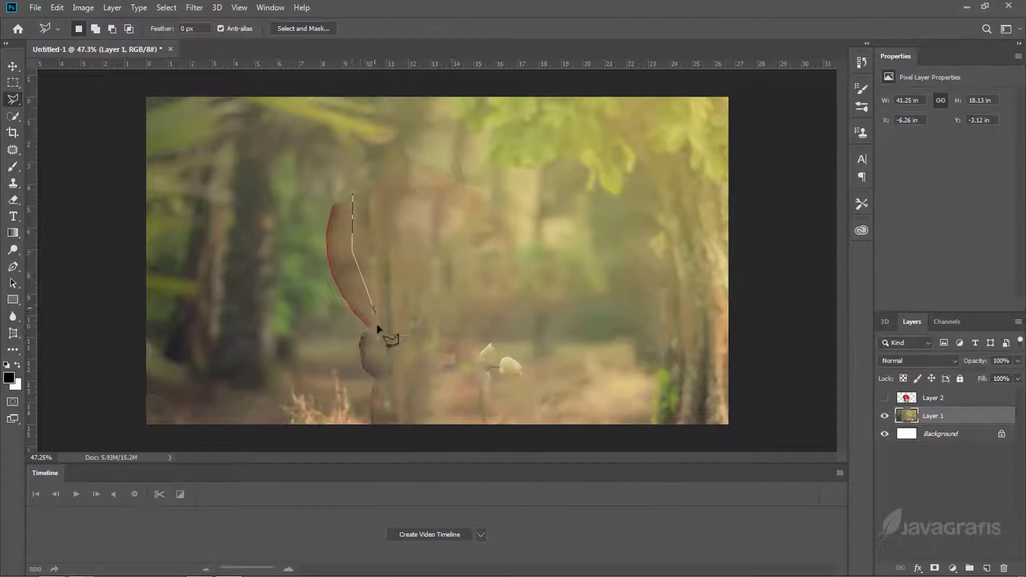
right_click(340, 211)
click(464, 373)
key(Return)
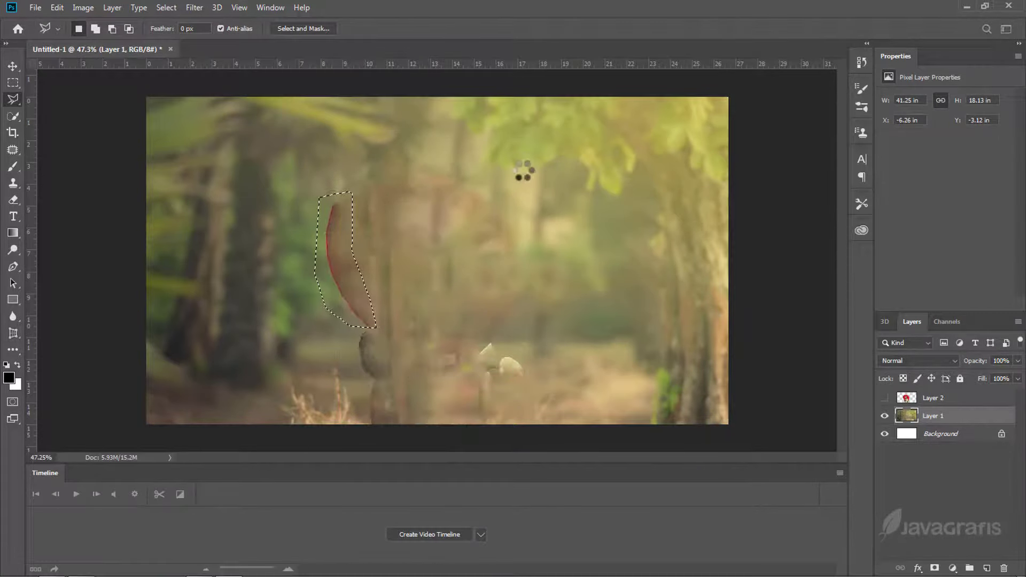
Outline the dark leftover shape near the bottom and Content-Aware fill it.
click(389, 332)
click(383, 432)
click(358, 432)
click(389, 332)
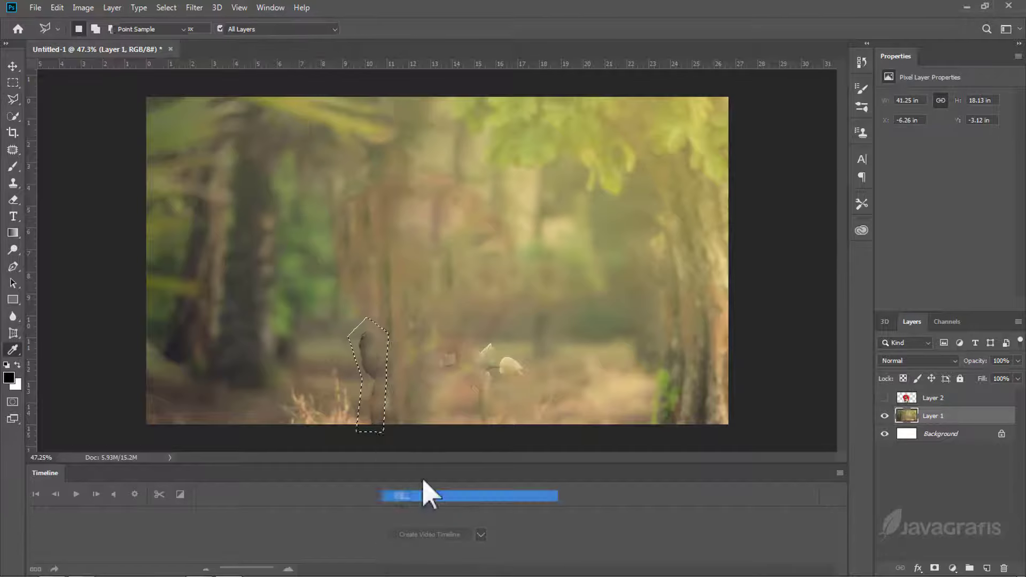
key(shift+BackSpace)
click(591, 161)
Fill away the leftover flower shapes, deselect, and show Layer 2 again.
click(478, 330)
click(524, 352)
click(518, 398)
click(487, 432)
click(447, 415)
double_click(438, 341)
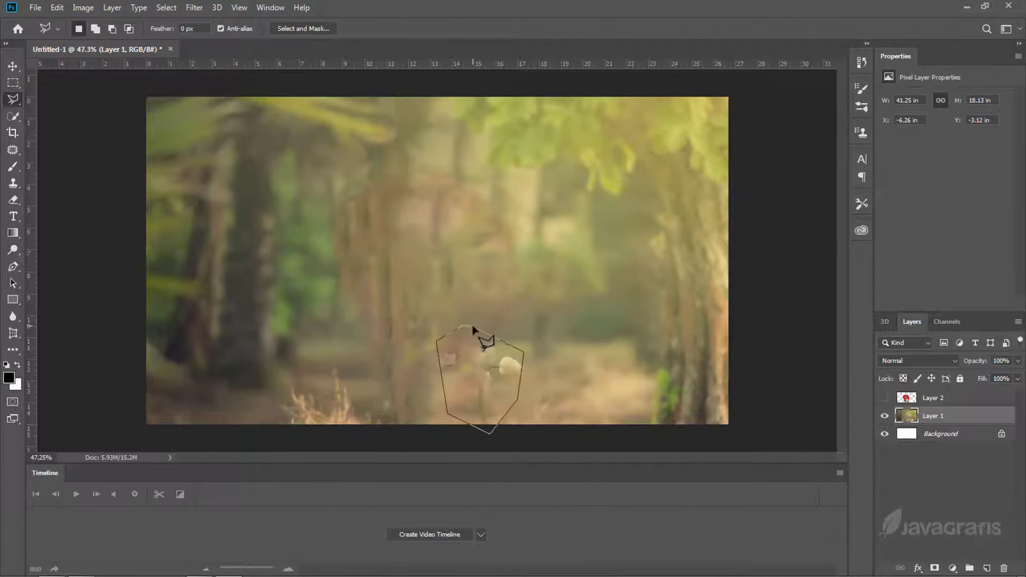
right_click(485, 342)
click(527, 286)
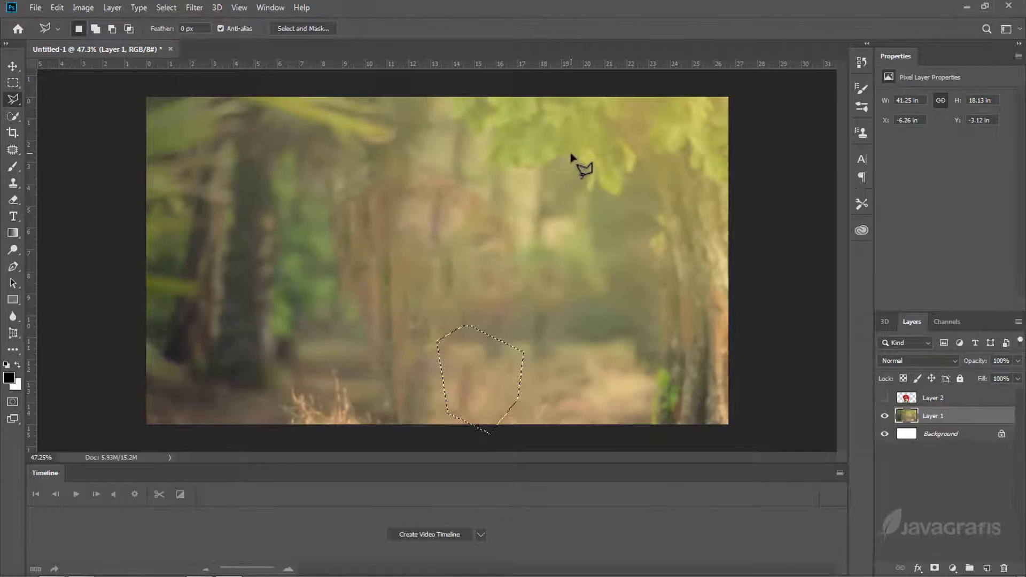
key(ctrl+d)
click(885, 399)
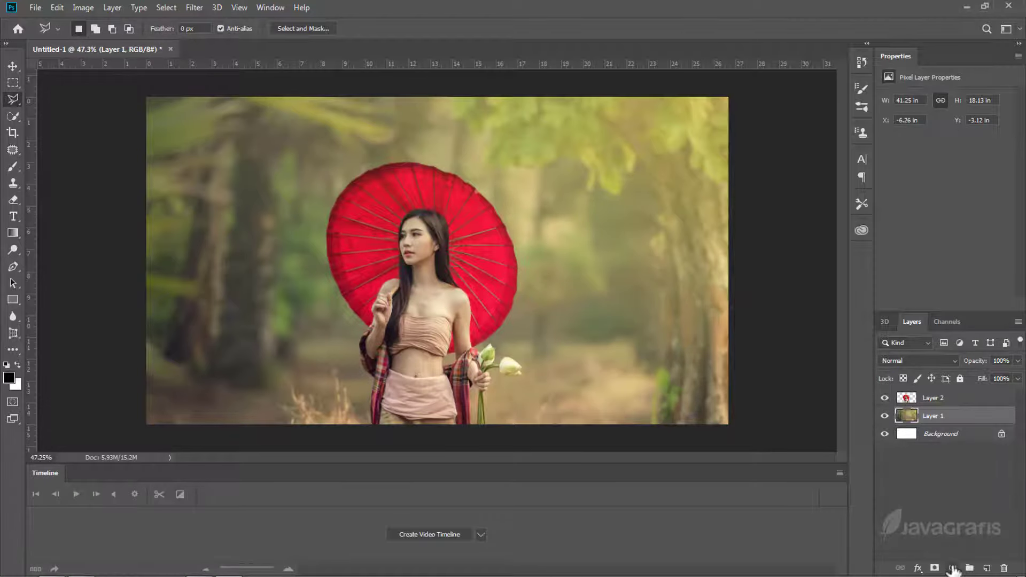
Add a Curves adjustment clipped to Layer 1 and pull the RGB curve down to darken the forest.
click(953, 568)
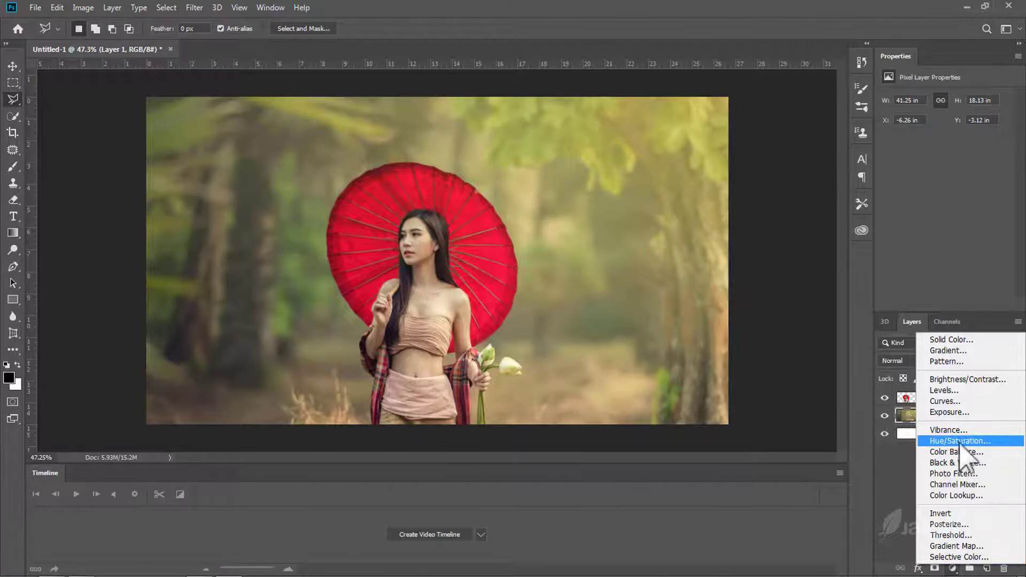
click(949, 402)
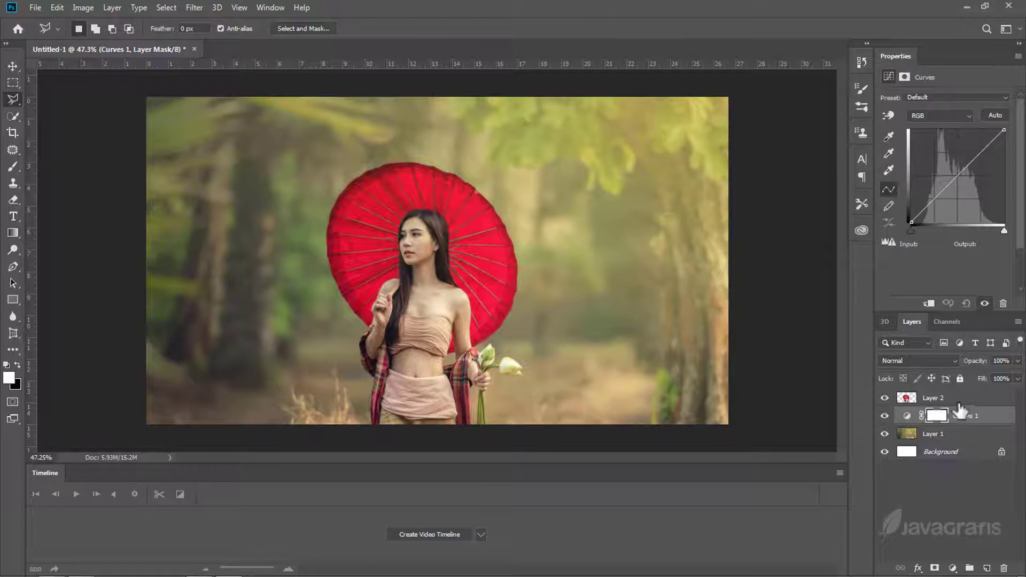
click(930, 305)
drag(939, 197, 951, 202)
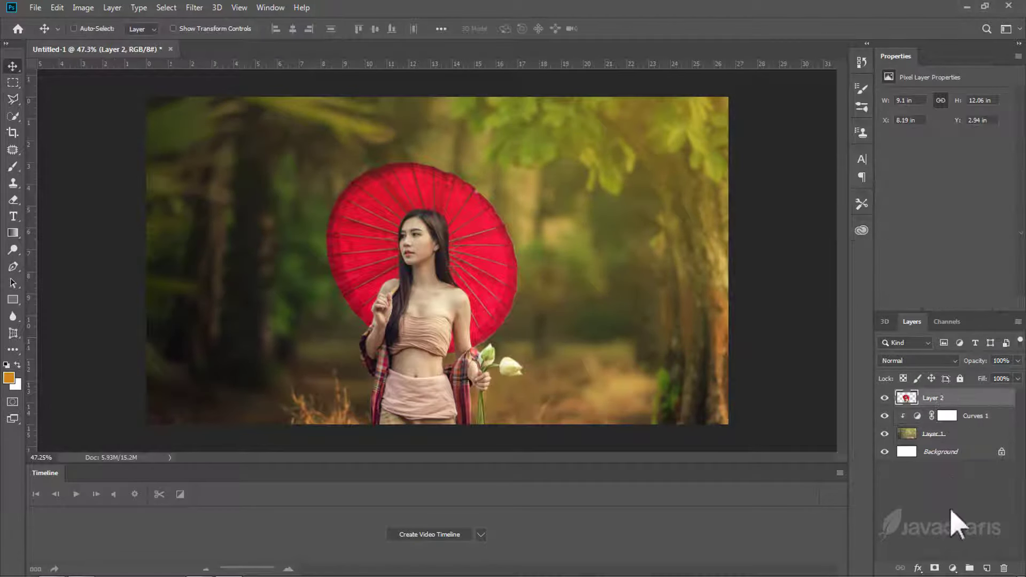
Apply a 10-pixel Gaussian Blur to Layer 1's forest background.
click(947, 436)
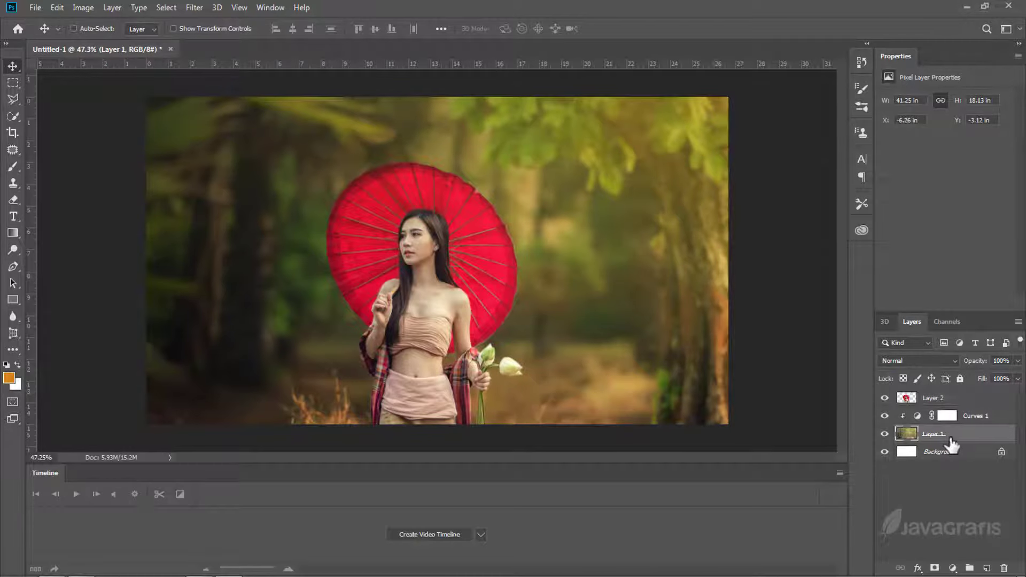
click(194, 8)
mouse_move(261, 199)
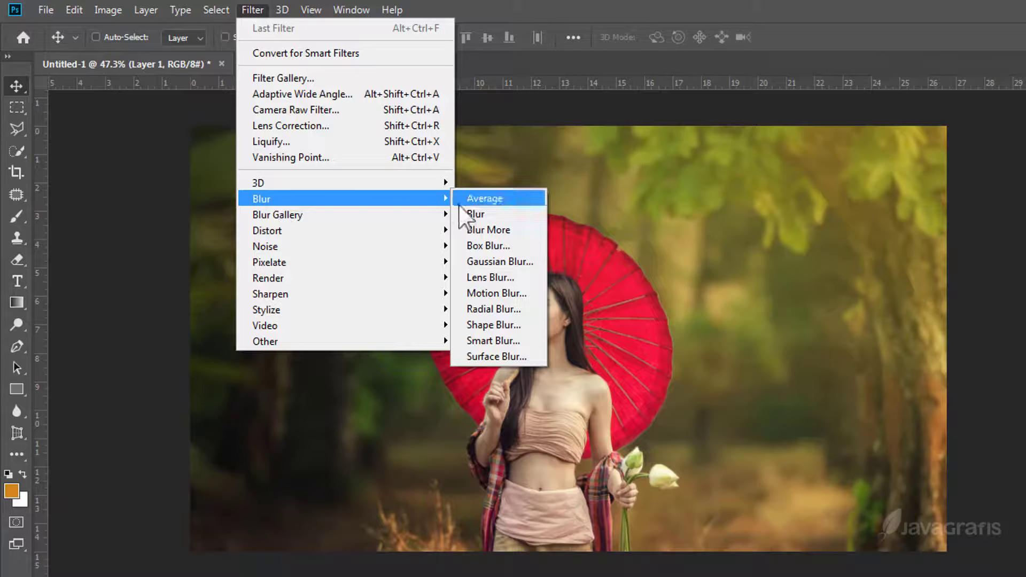
click(484, 261)
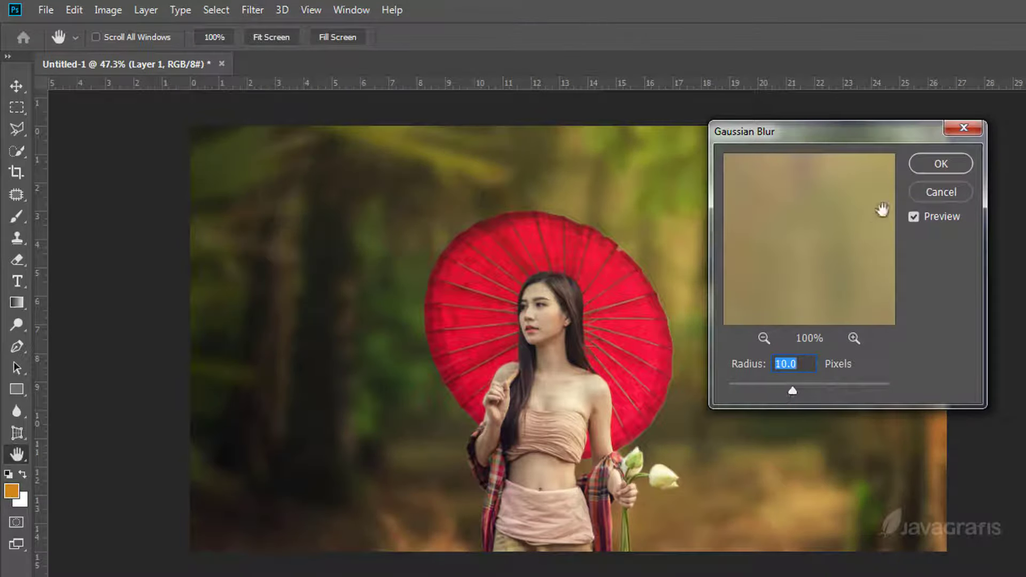
click(932, 165)
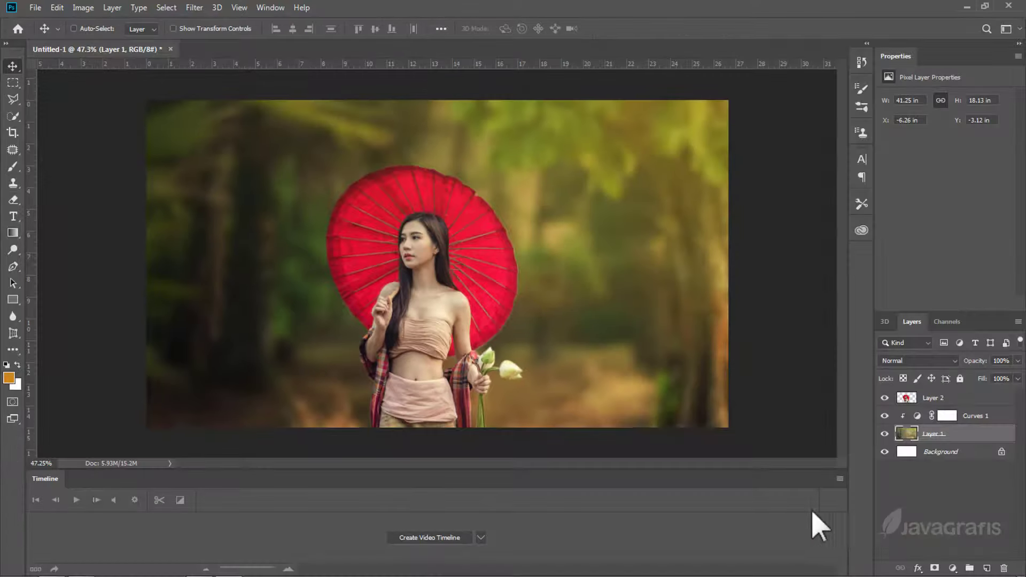
Convert Layer 1 (blurred forest) and Layer 2 (woman with umbrella) into embedded smart objects.
right_click(940, 438)
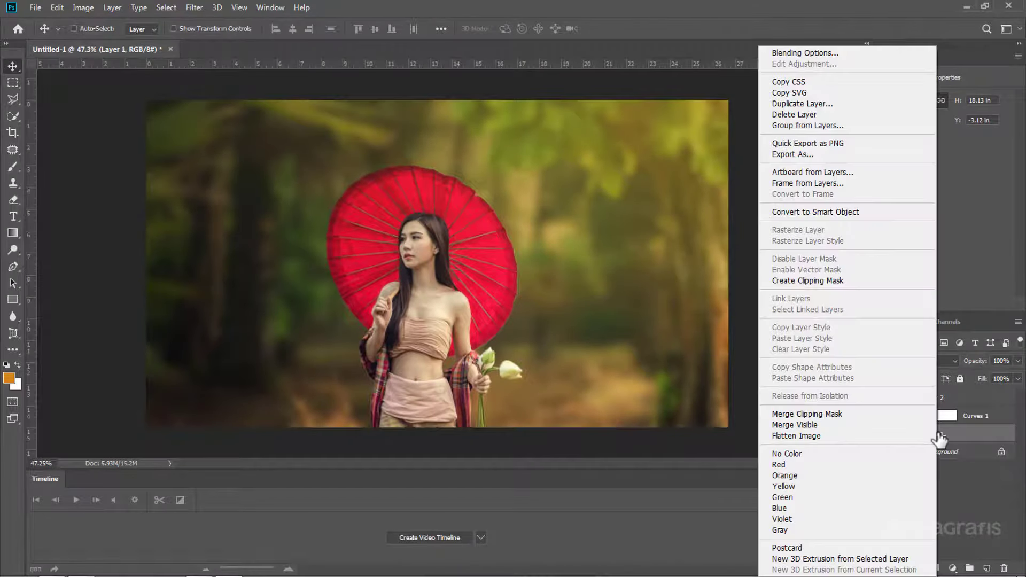
click(843, 213)
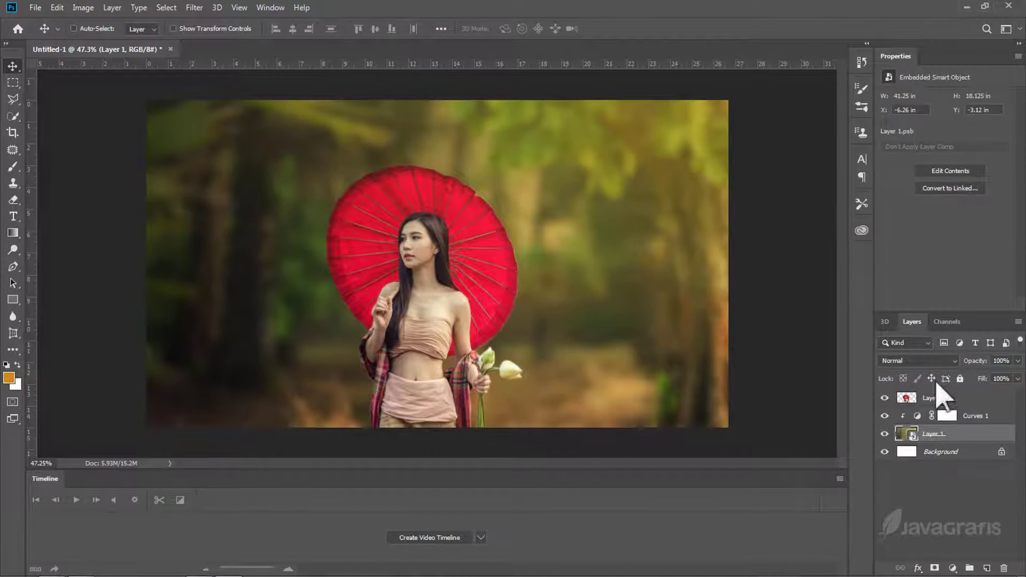
click(934, 401)
right_click(935, 401)
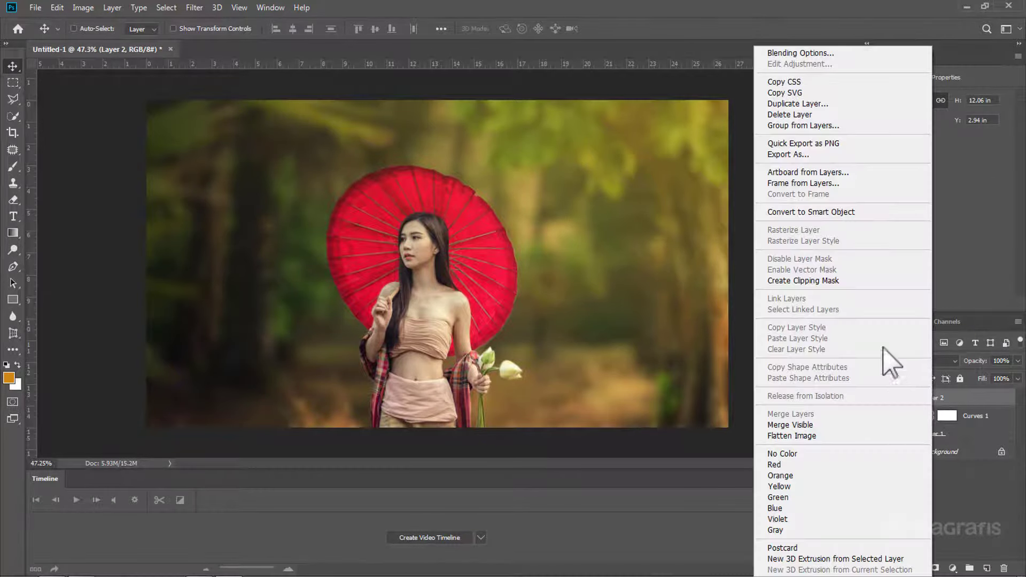
click(826, 213)
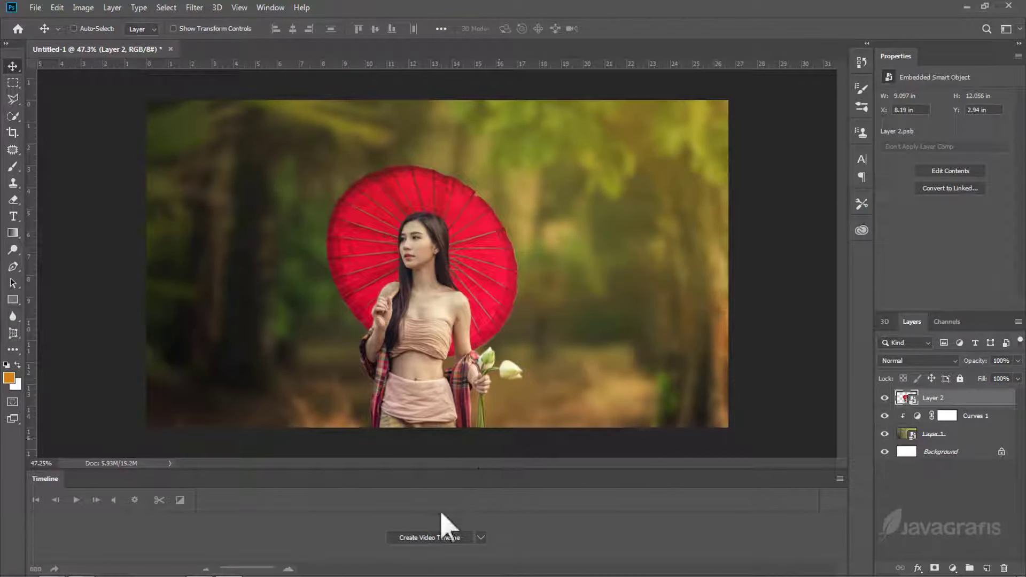
Create a video timeline, add a Layer 2 Transform keyframe at 0;00;00;00, and move the playhead to 0;00;04;29.
click(424, 540)
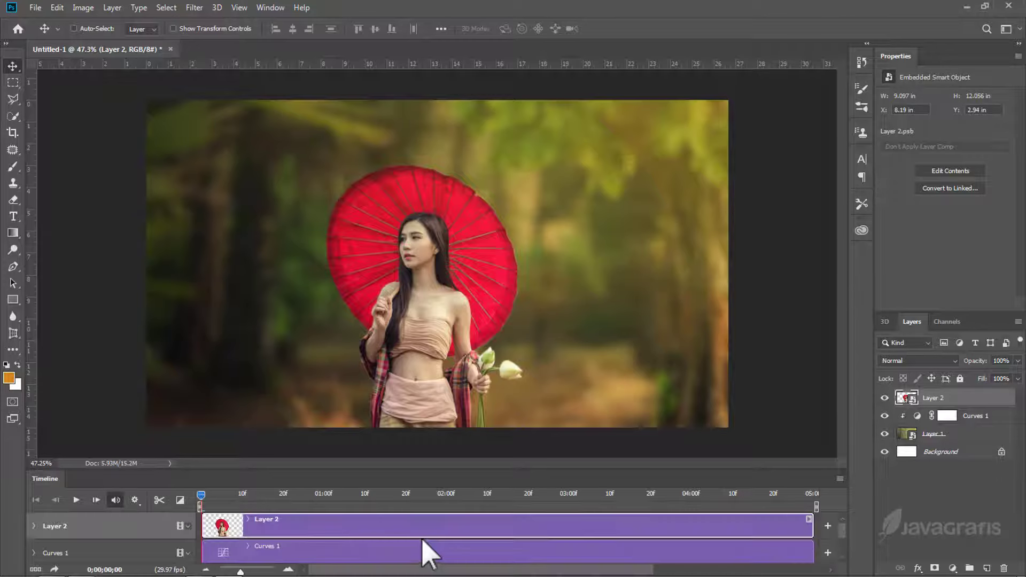
drag(417, 470, 422, 407)
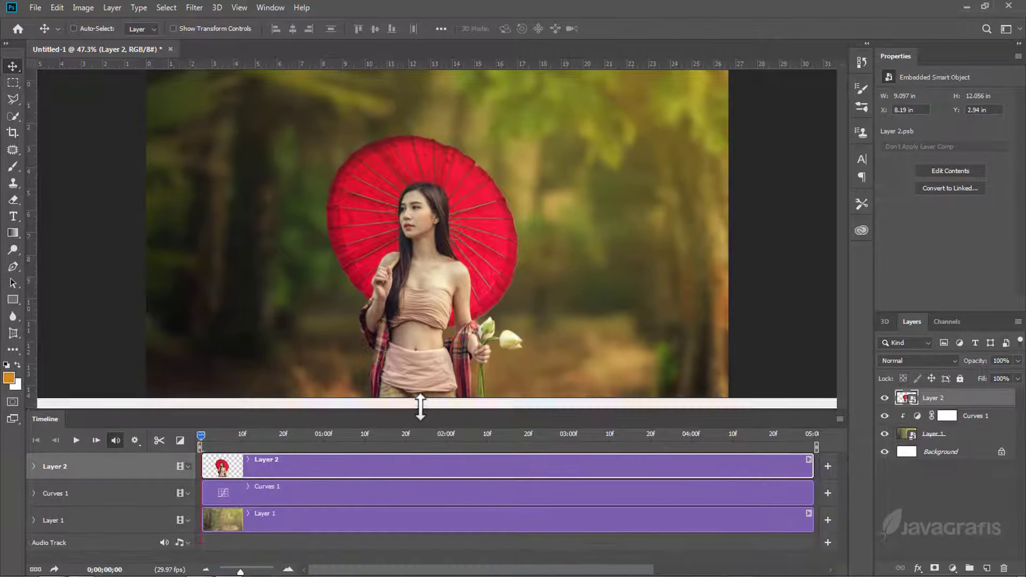
click(35, 464)
click(74, 484)
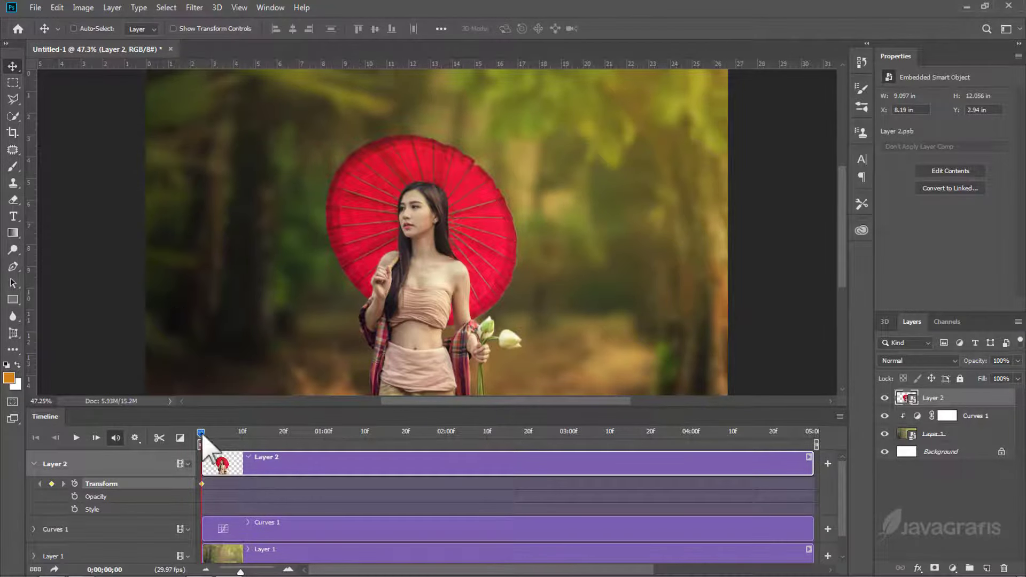
drag(202, 436, 783, 454)
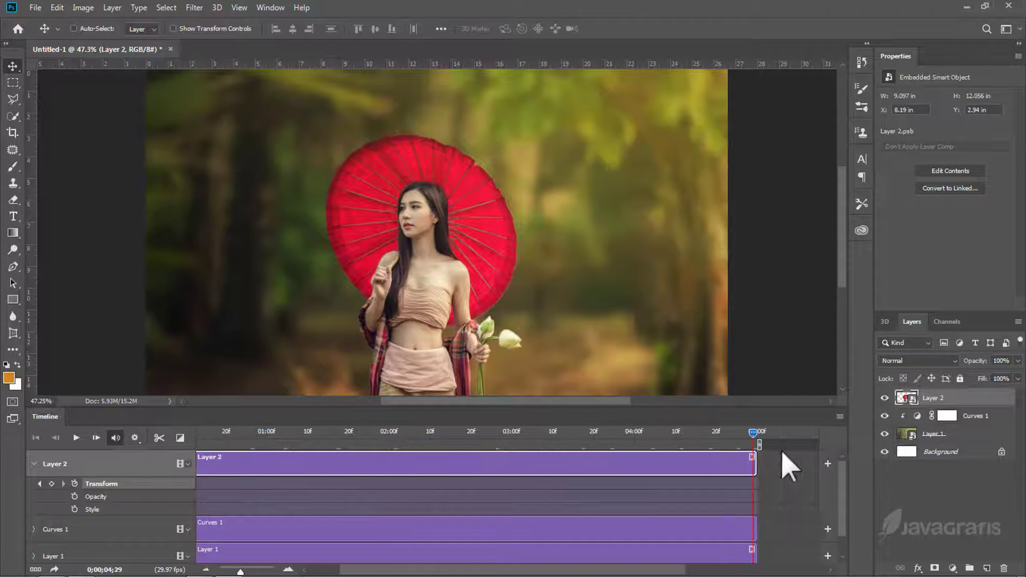
click(57, 8)
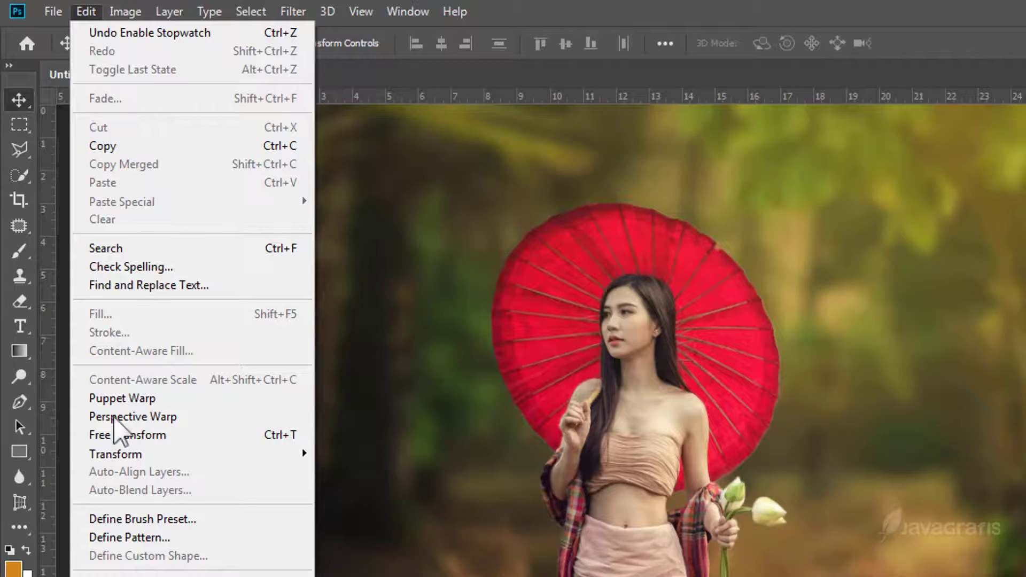
mouse_move(116, 454)
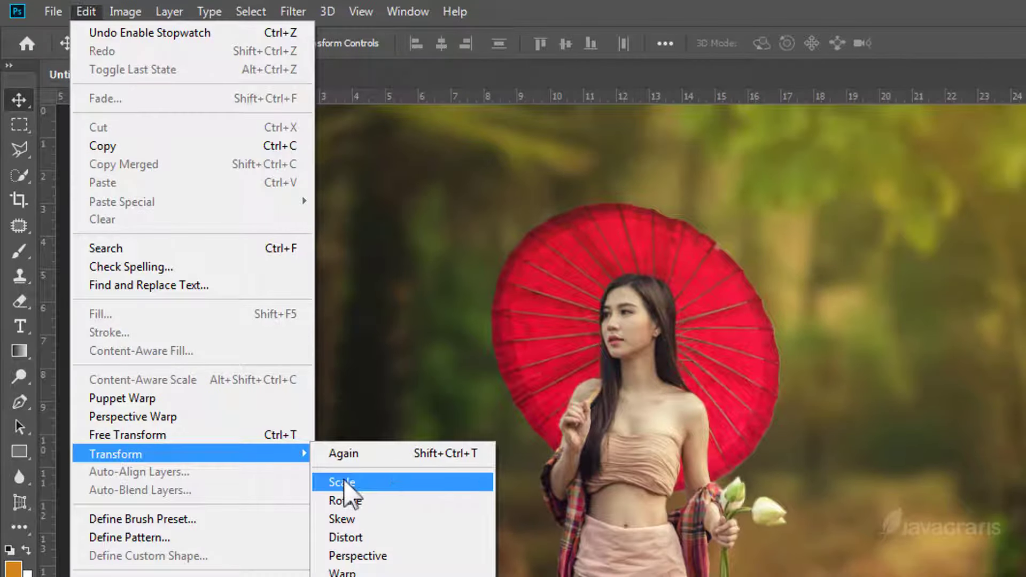
Scale the woman with the umbrella up to about 114% as Layer 2's end keyframe, then return to frame 0.
click(345, 480)
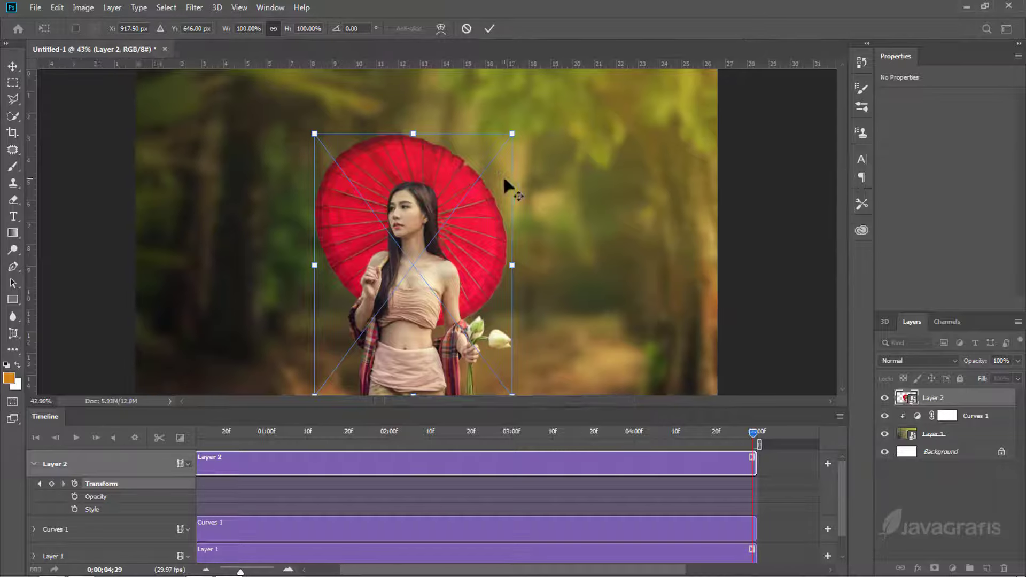
drag(514, 134, 555, 112)
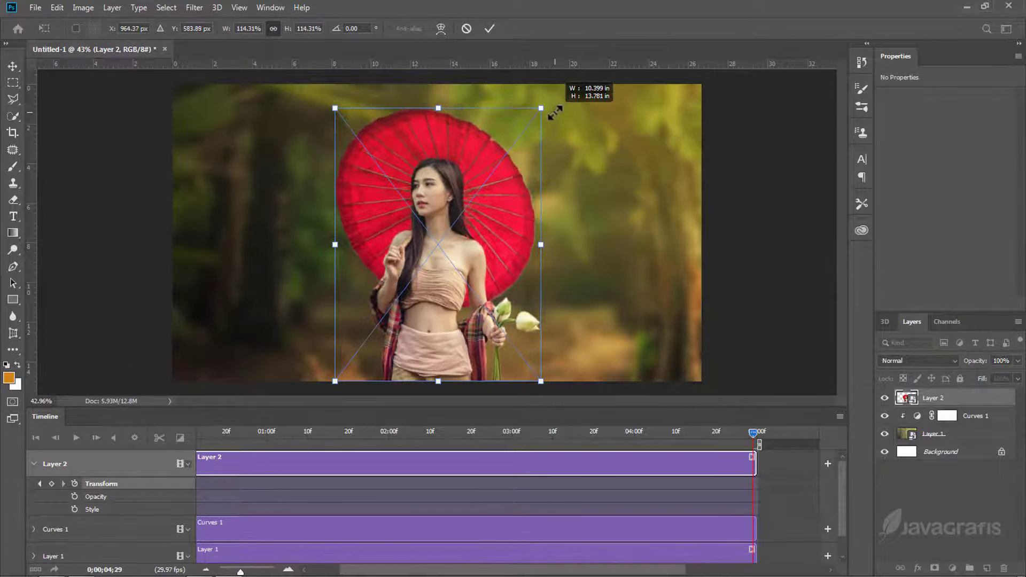
key(Return)
drag(754, 432, 154, 439)
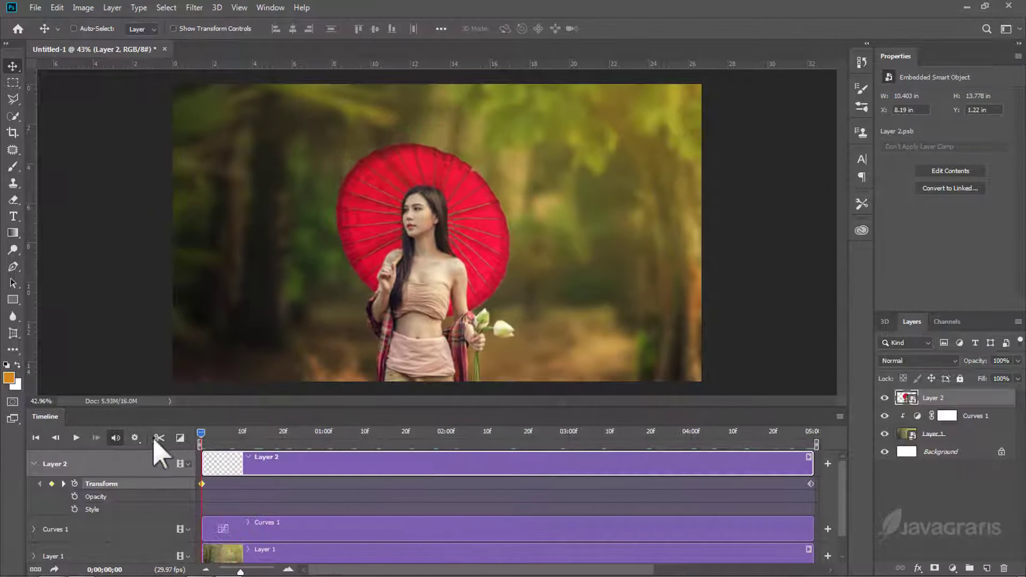
Add a Layer 1 Transform keyframe at 0;00;00;00 and move the playhead to 0;00;04;29.
click(34, 464)
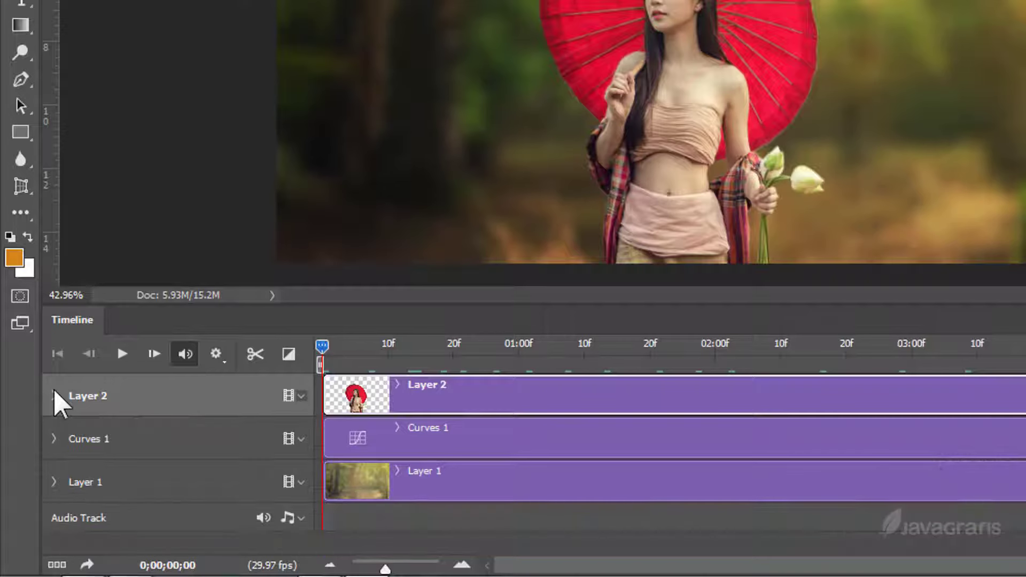
click(118, 482)
click(55, 482)
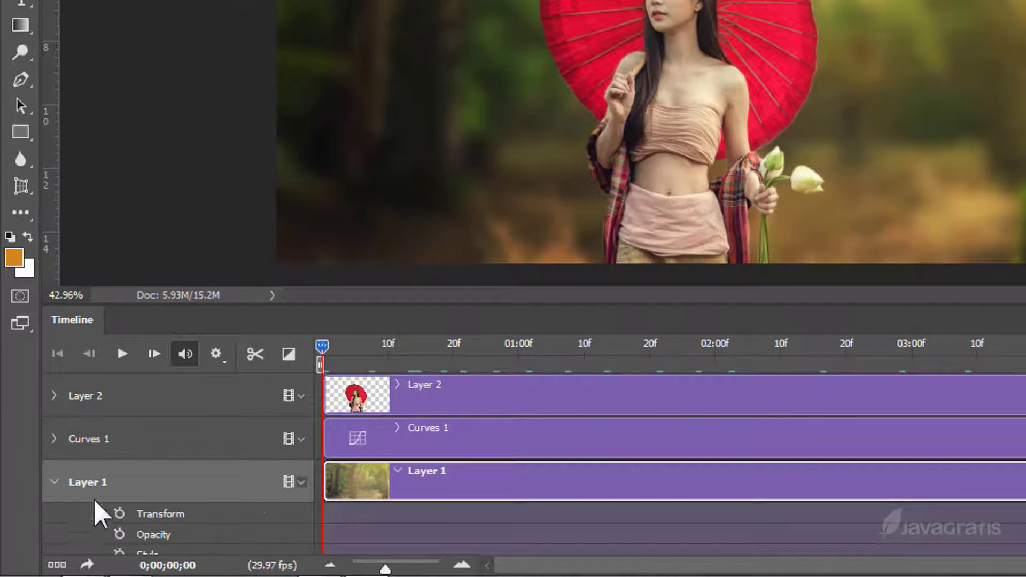
click(119, 513)
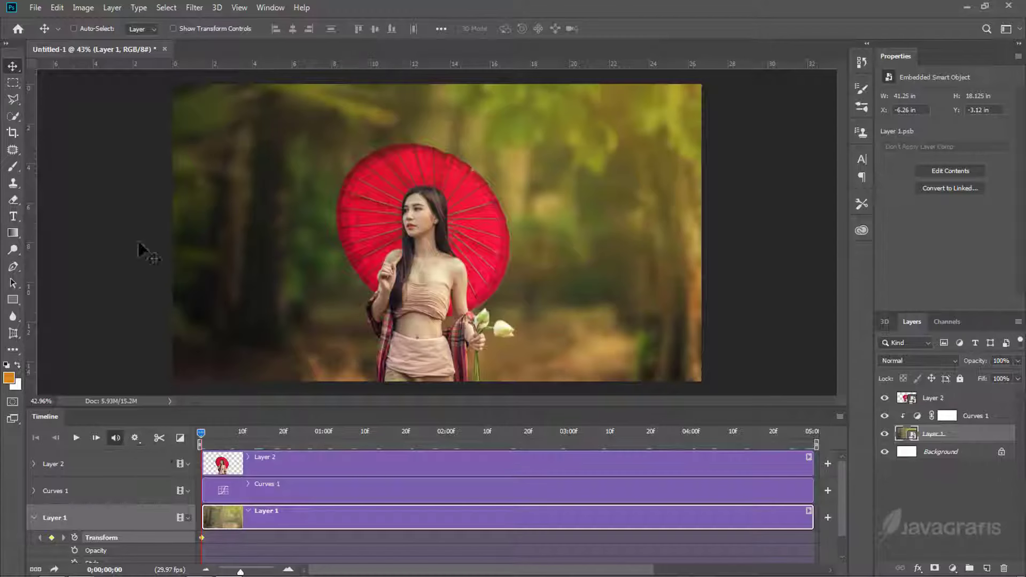
mouse_move(202, 438)
mouse_down()
mouse_move(711, 452)
mouse_move(830, 475)
mouse_move(825, 462)
mouse_up()
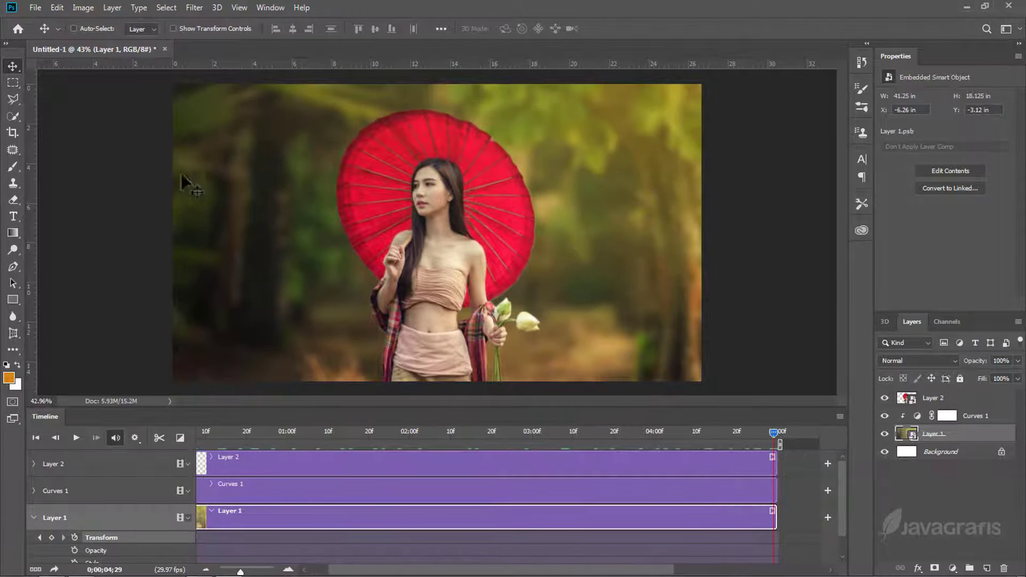
click(57, 7)
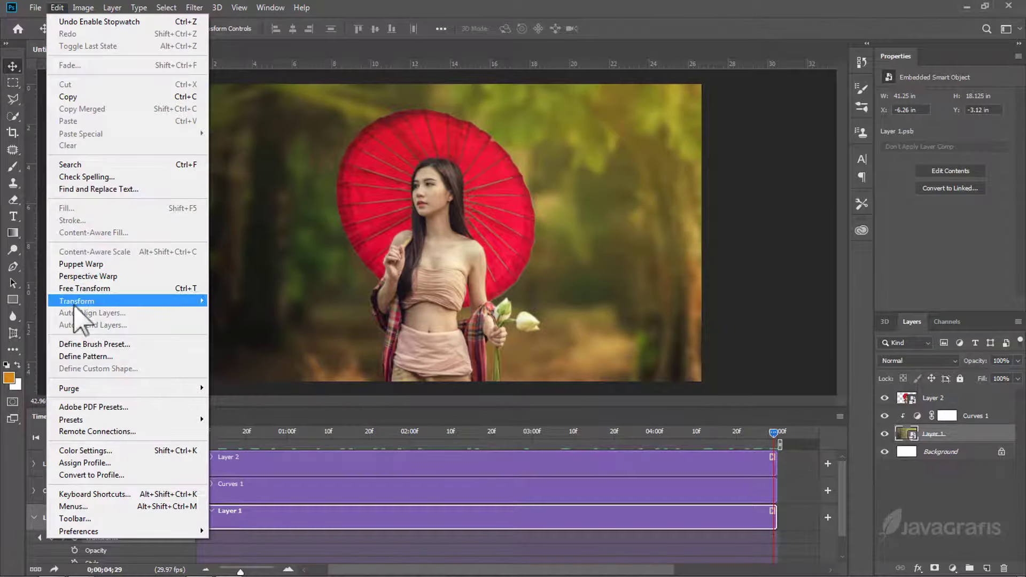
mouse_move(77, 300)
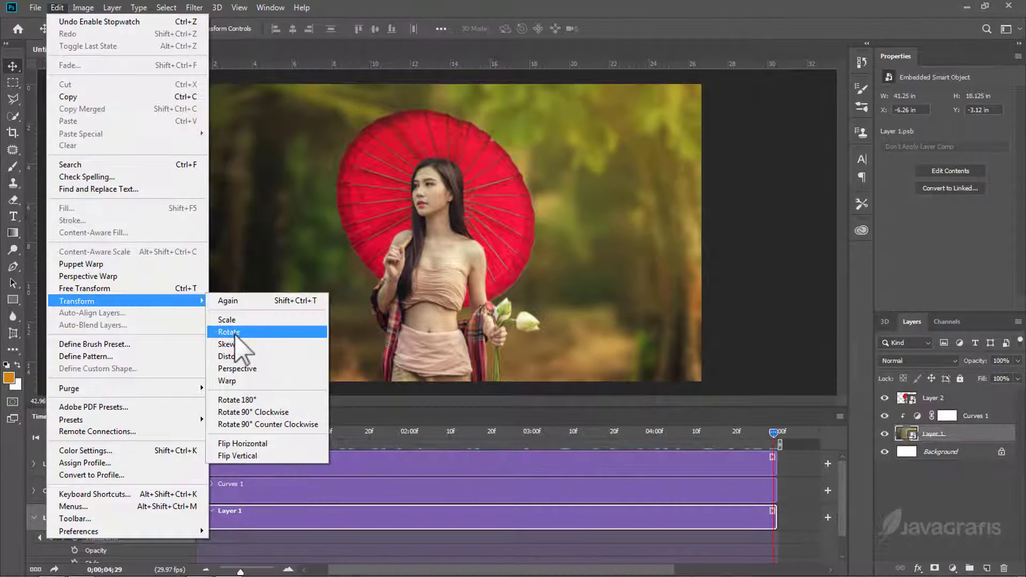
Scale the forest background down to 93.56% as Layer 1's end keyframe, then return to frame 0.
click(236, 334)
key(ctrl+0)
drag(560, 300, 474, 301)
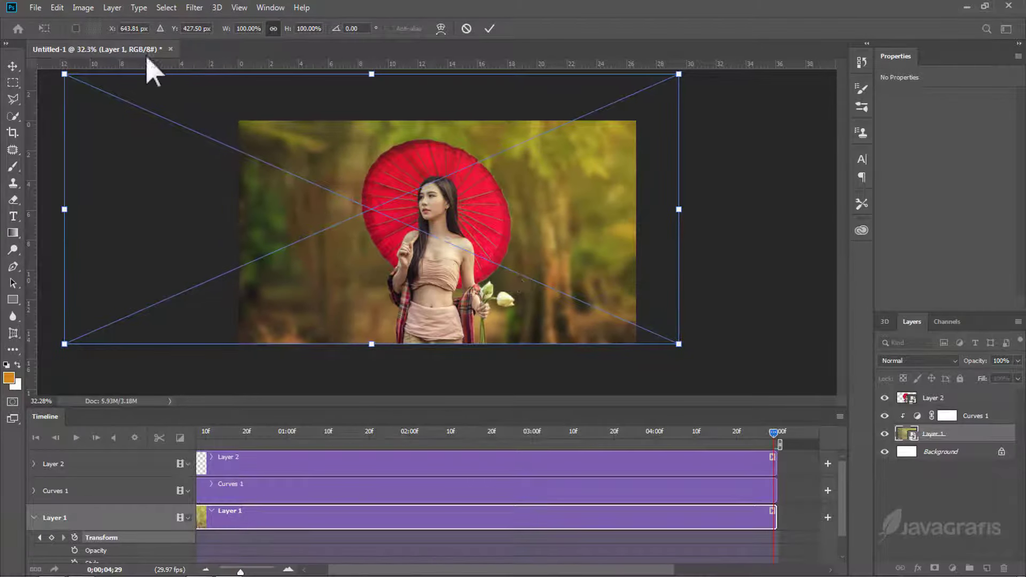
click(57, 8)
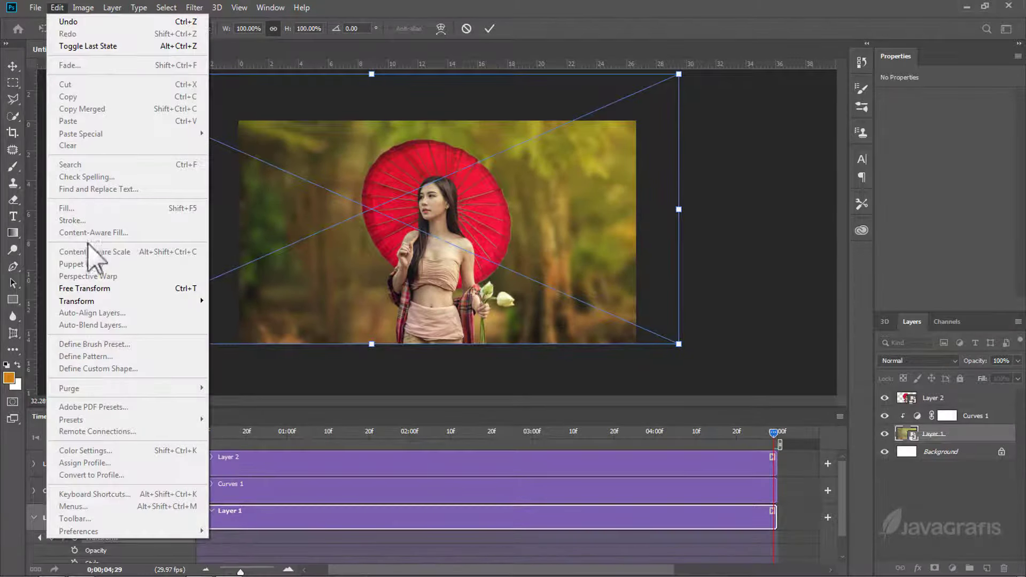
mouse_move(77, 300)
click(214, 319)
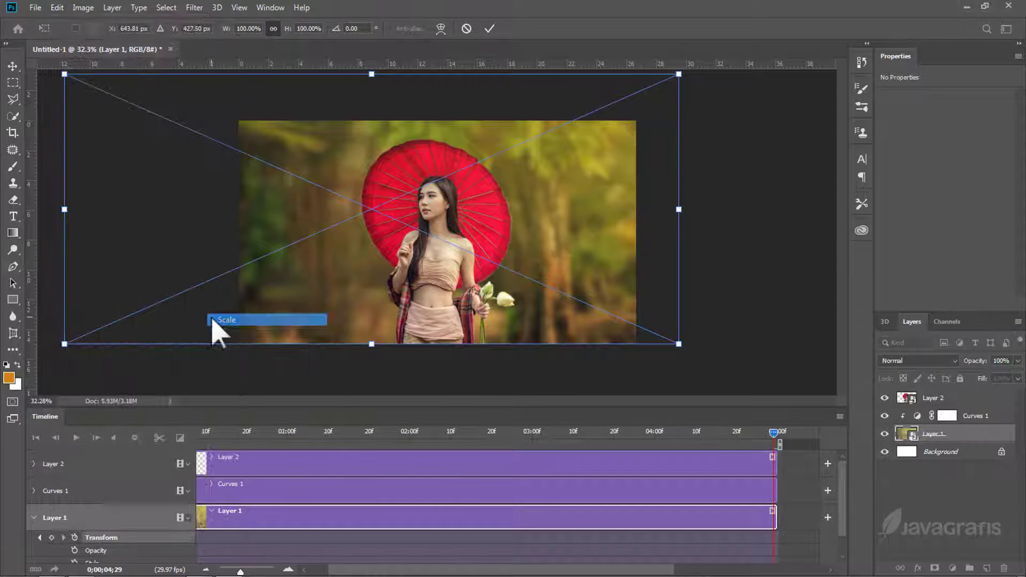
drag(678, 77, 645, 104)
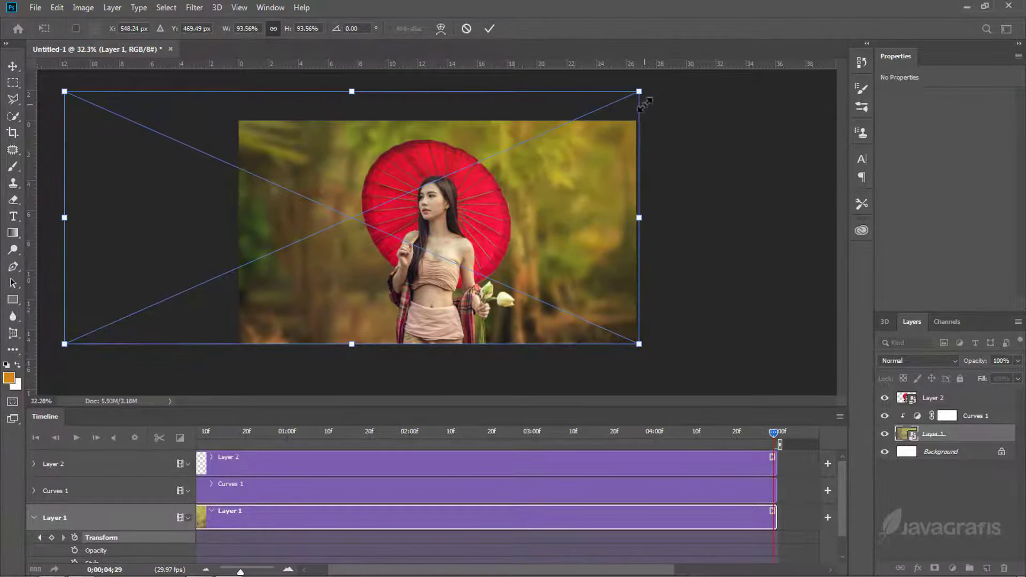
key(Return)
mouse_move(775, 434)
mouse_down()
mouse_move(230, 465)
mouse_move(200, 458)
mouse_up()
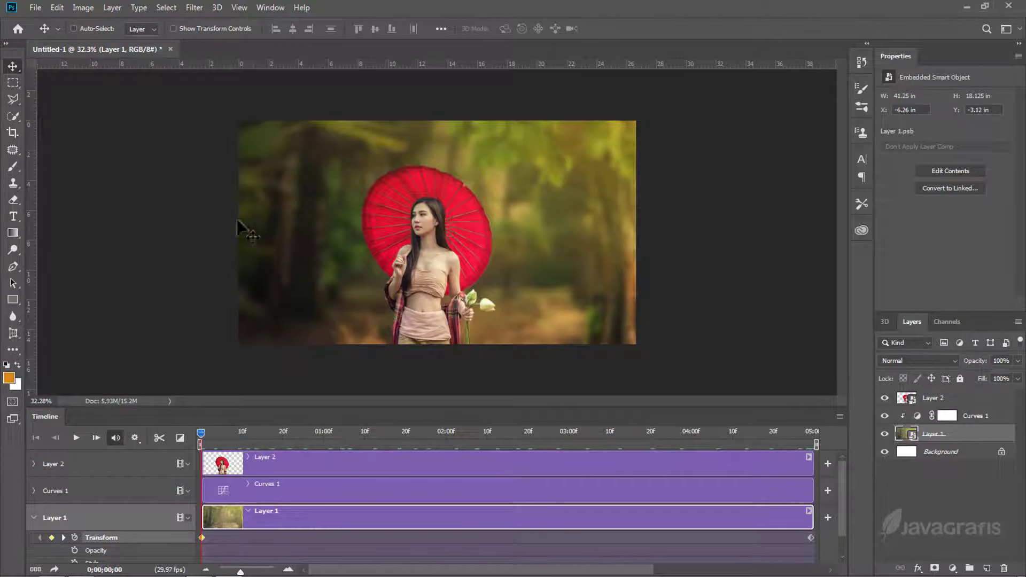
Open the hujan rain video file.
click(36, 9)
click(57, 46)
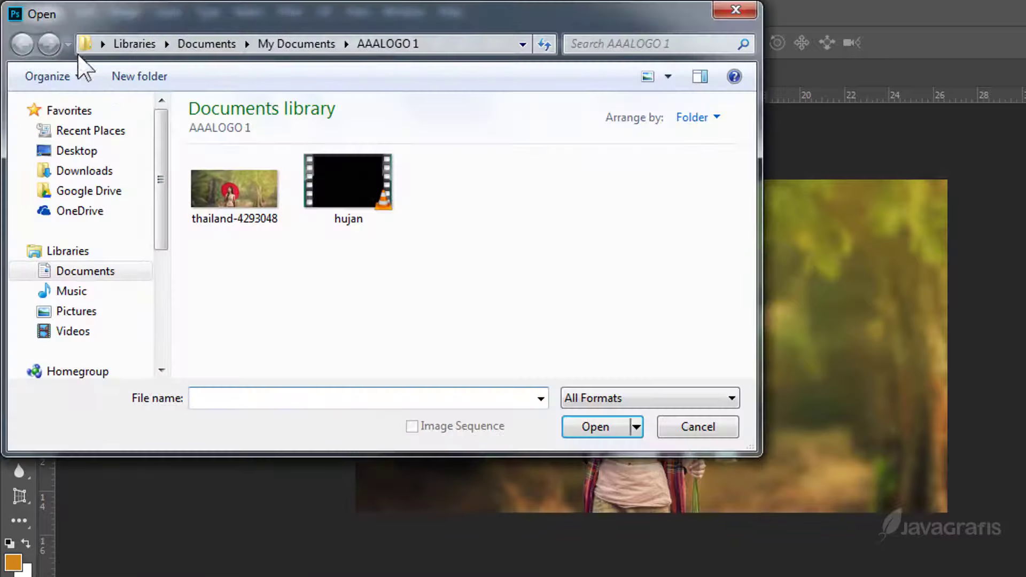
click(336, 209)
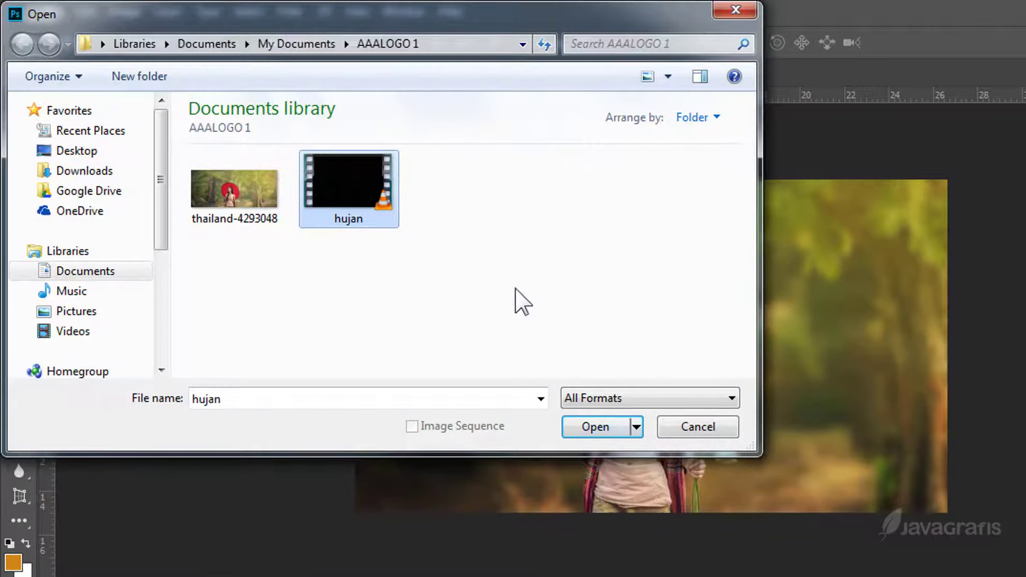
click(593, 427)
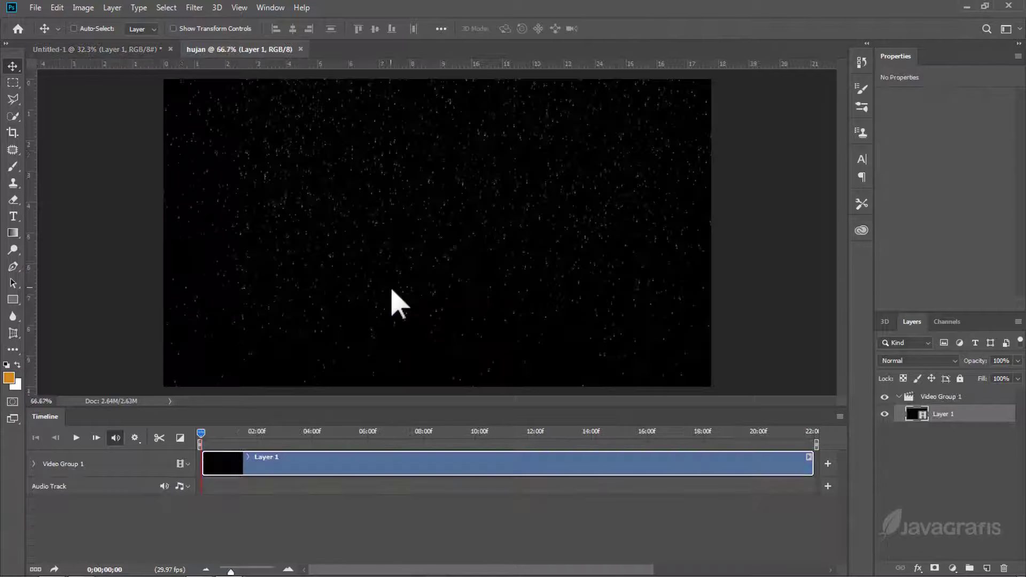
Float the hujan document and drag its Video Group 1 onto the Untitled-1 canvas.
mouse_move(247, 50)
mouse_down()
mouse_move(261, 106)
mouse_move(360, 183)
mouse_up()
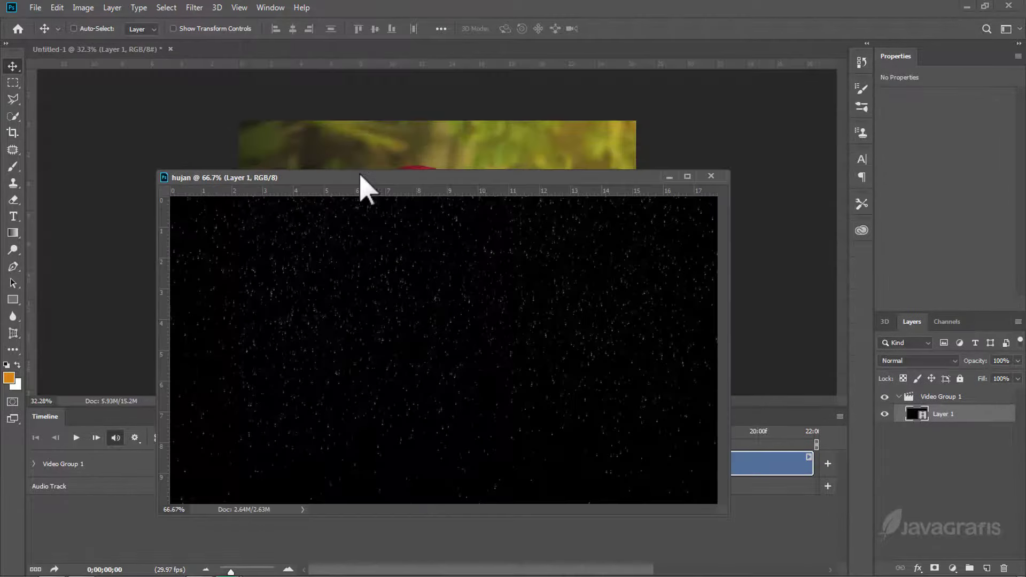
click(927, 399)
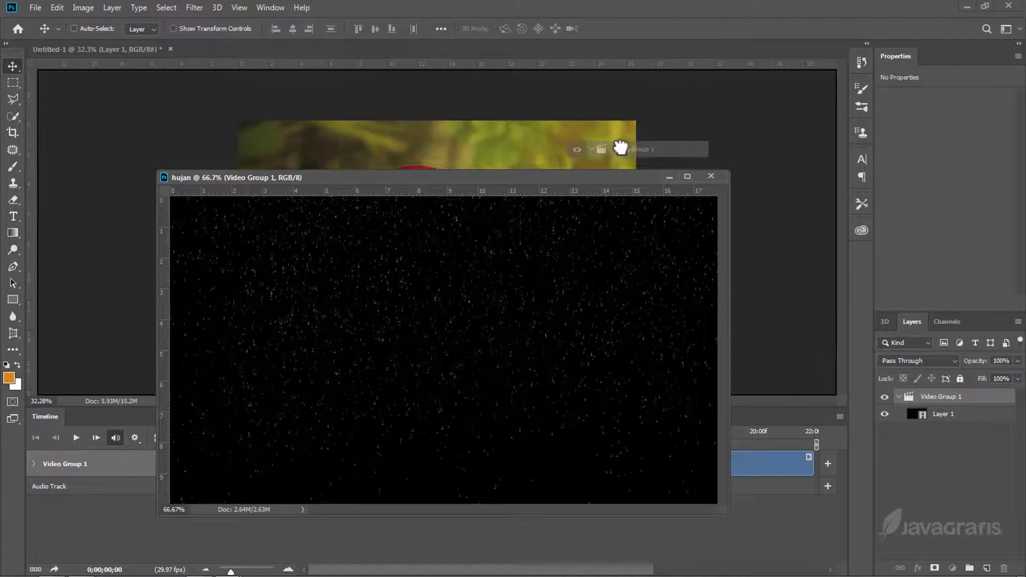
drag(922, 396, 619, 147)
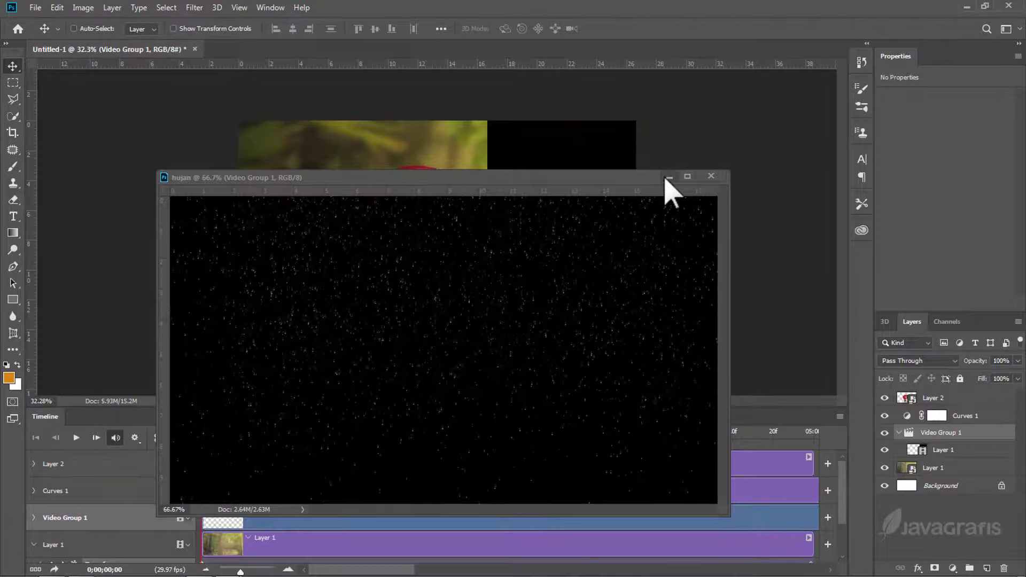
Free-transform the rain clip to about 151% so it covers the whole Untitled-1 canvas.
click(669, 177)
key(ctrl+t)
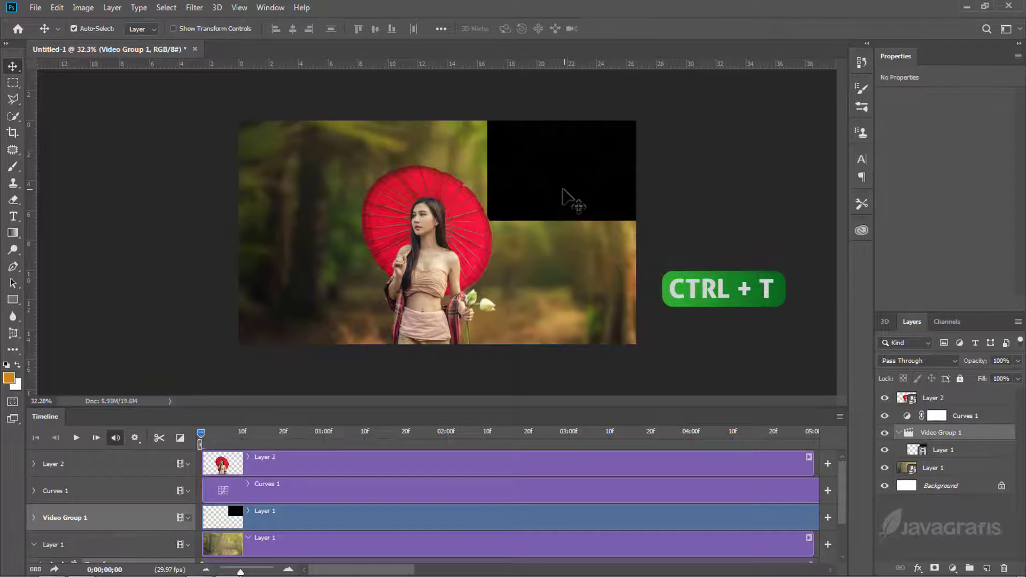
key(ctrl+t)
drag(545, 198, 294, 244)
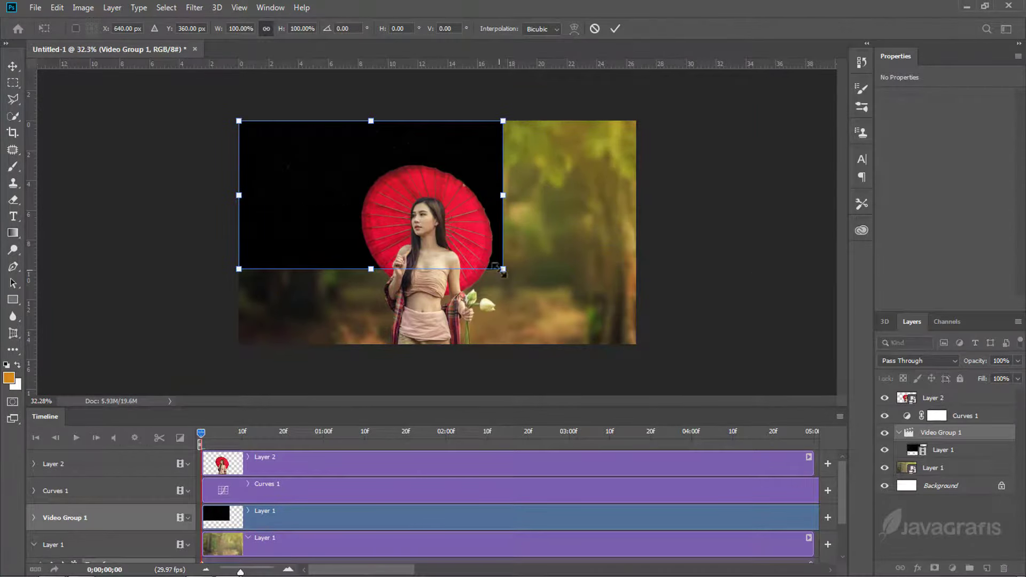
drag(503, 270, 623, 366)
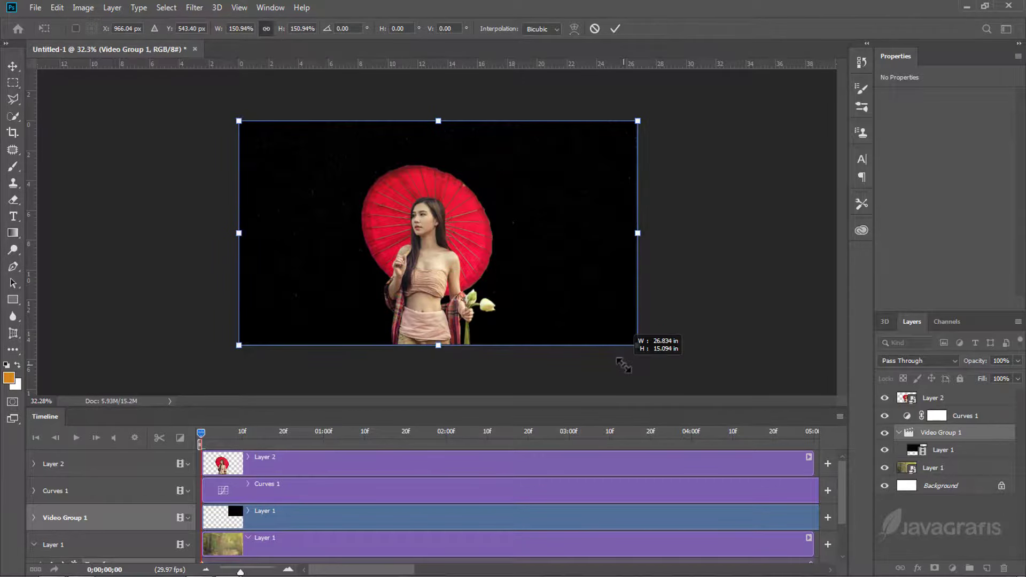
key(Return)
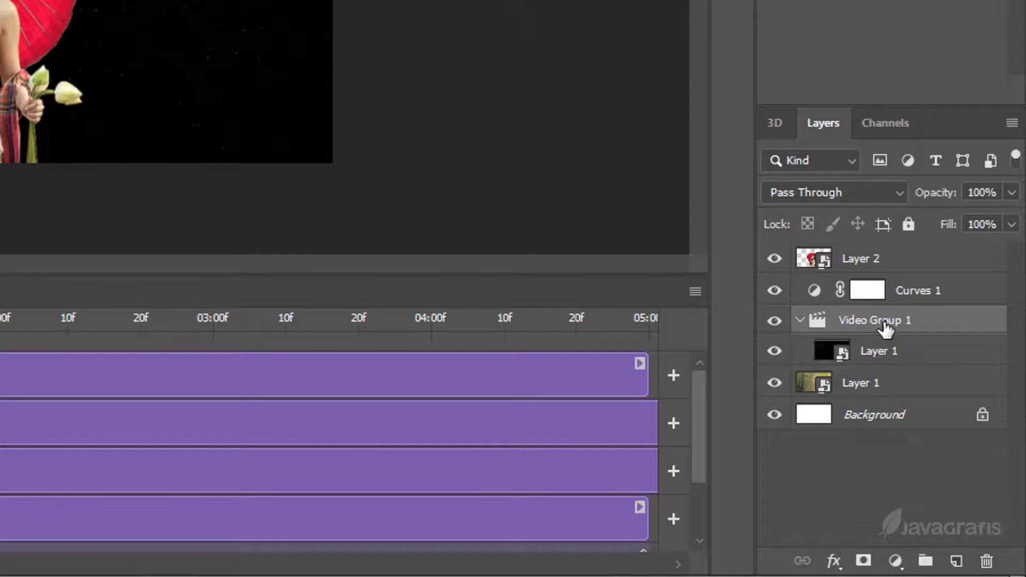
Move Video Group 1 to the top, set its rain layer to Screen blend mode, and play the preview.
drag(885, 327, 888, 251)
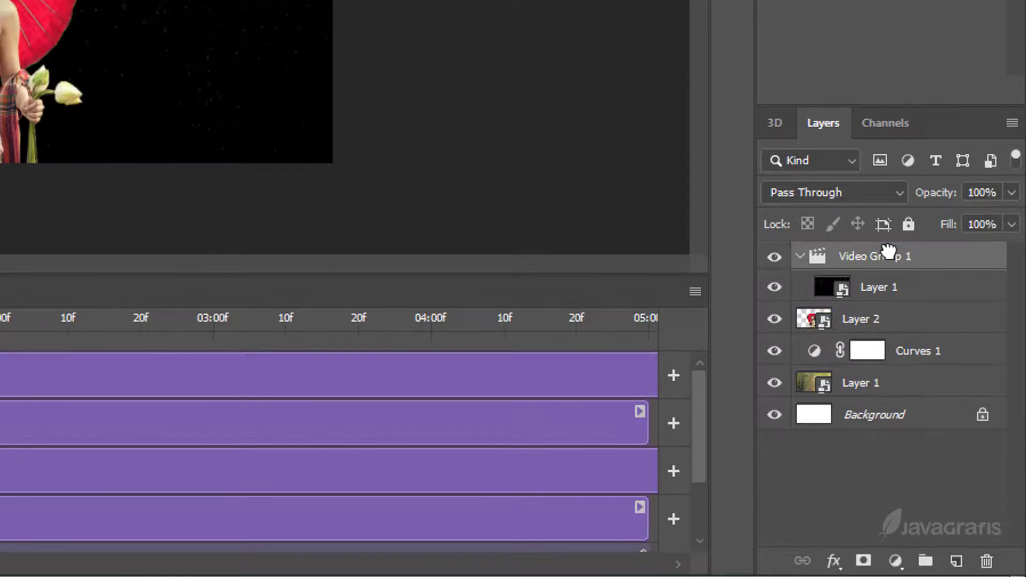
click(871, 292)
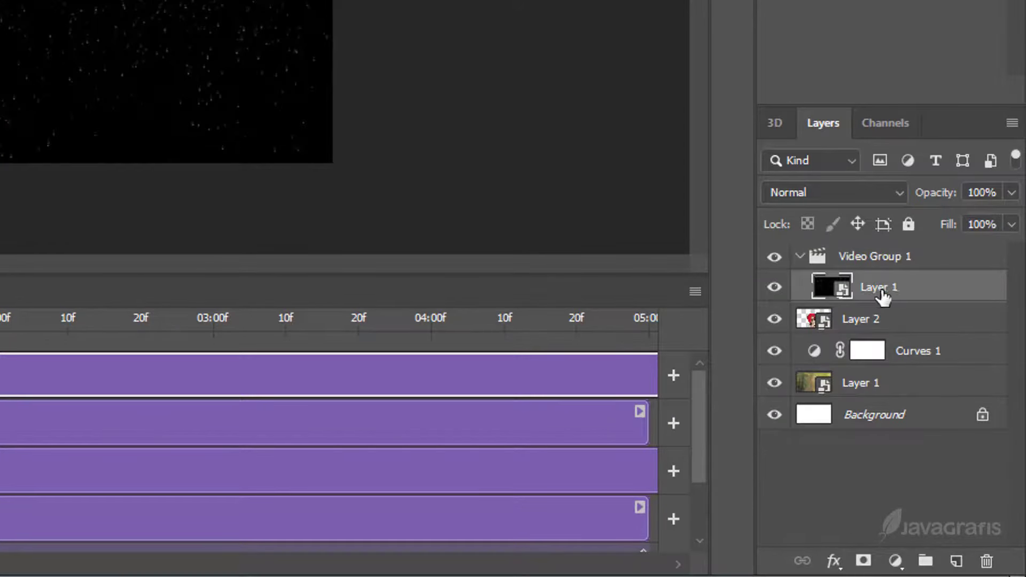
click(833, 194)
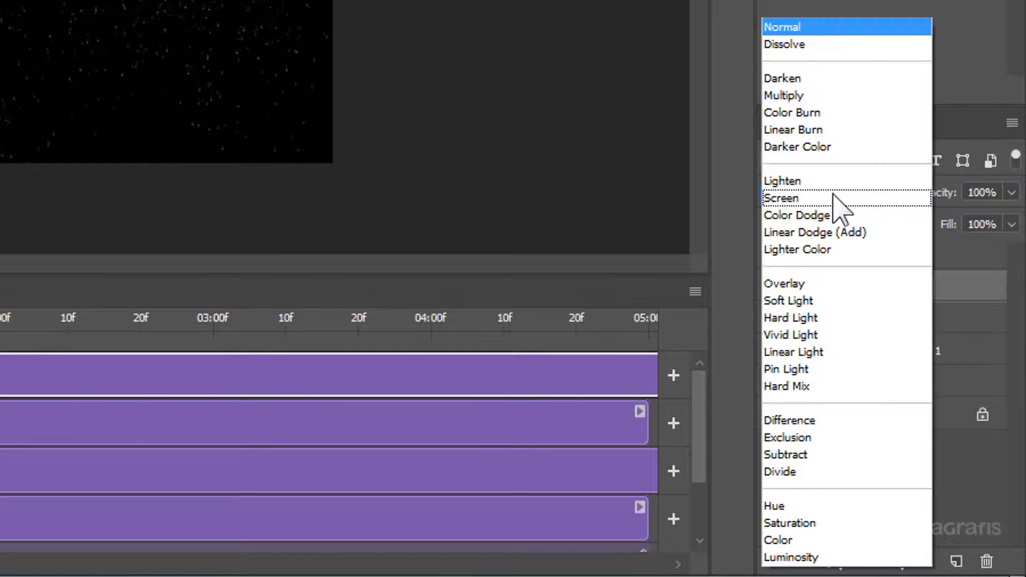
click(829, 200)
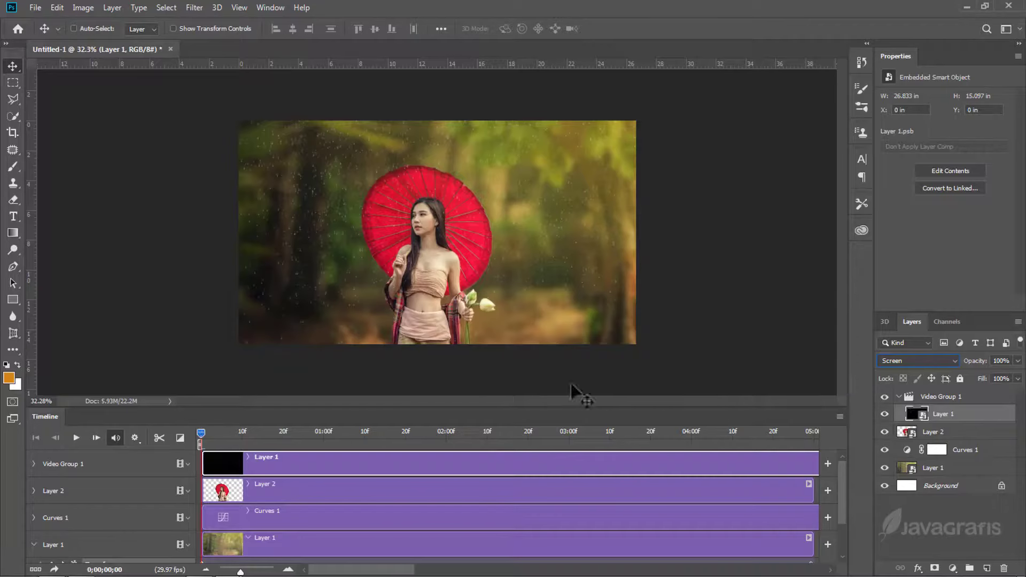
key(space)
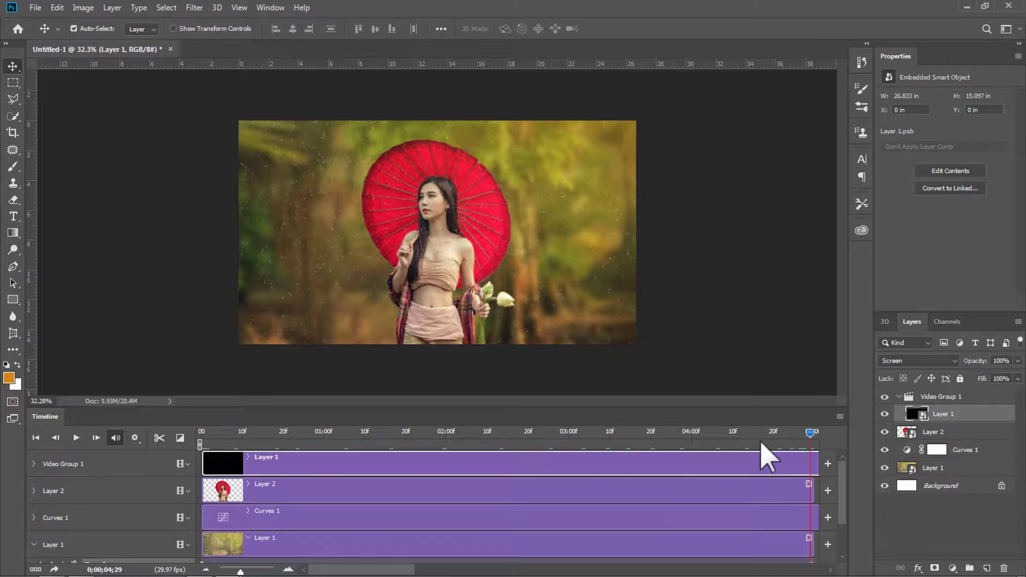
Fit the full 22-second timeline in view, deselect the rain layer, and bring up the File commands.
scroll(759, 453, down, 1)
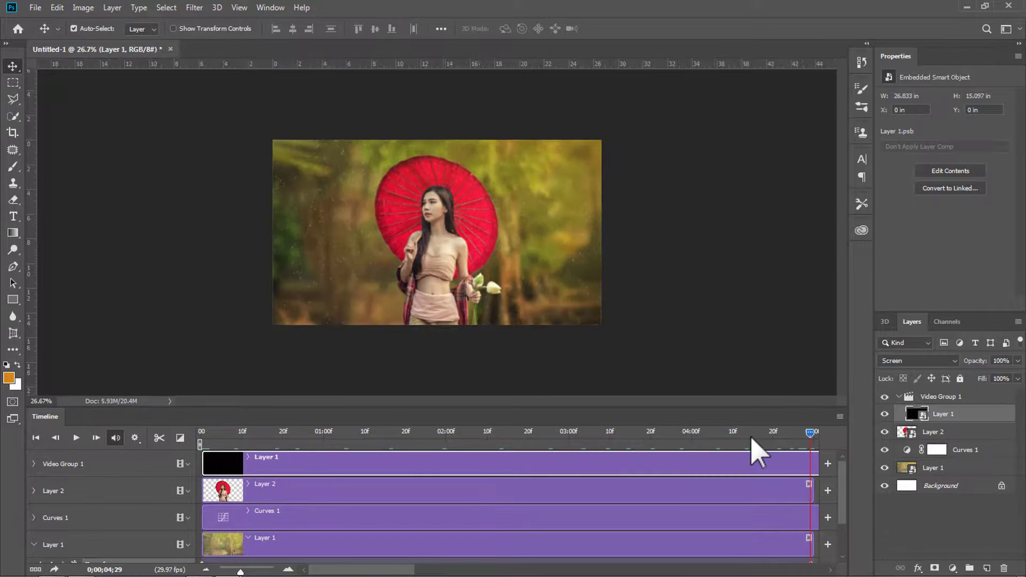
click(210, 570)
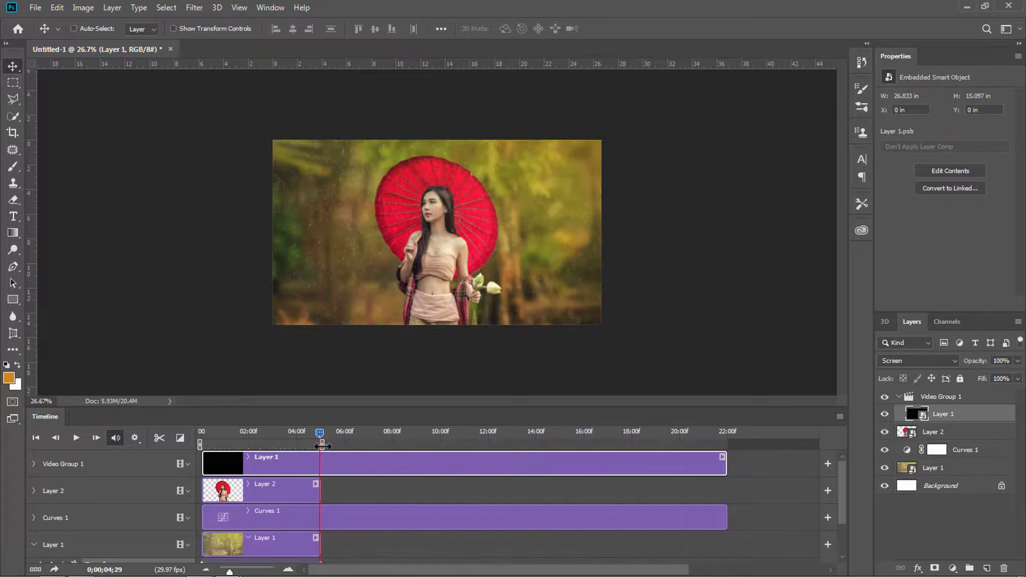
key(ctrl)
click(203, 305)
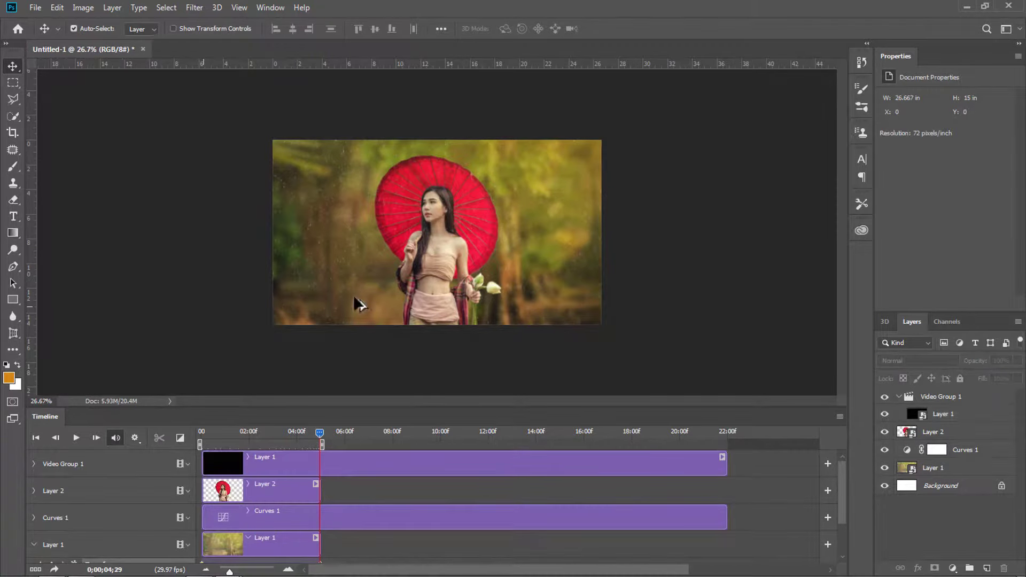
scroll(353, 295, up, 2)
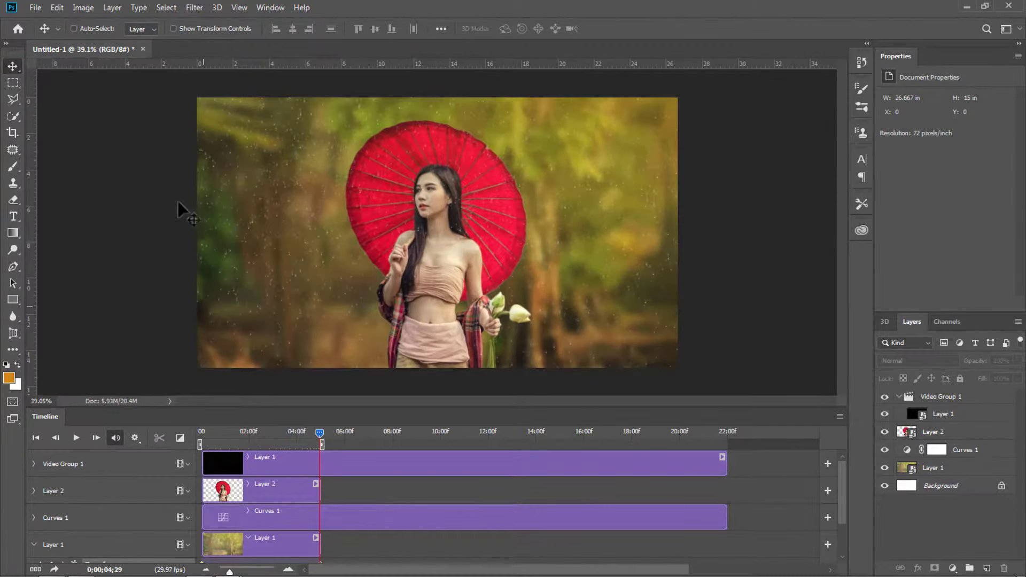
click(36, 8)
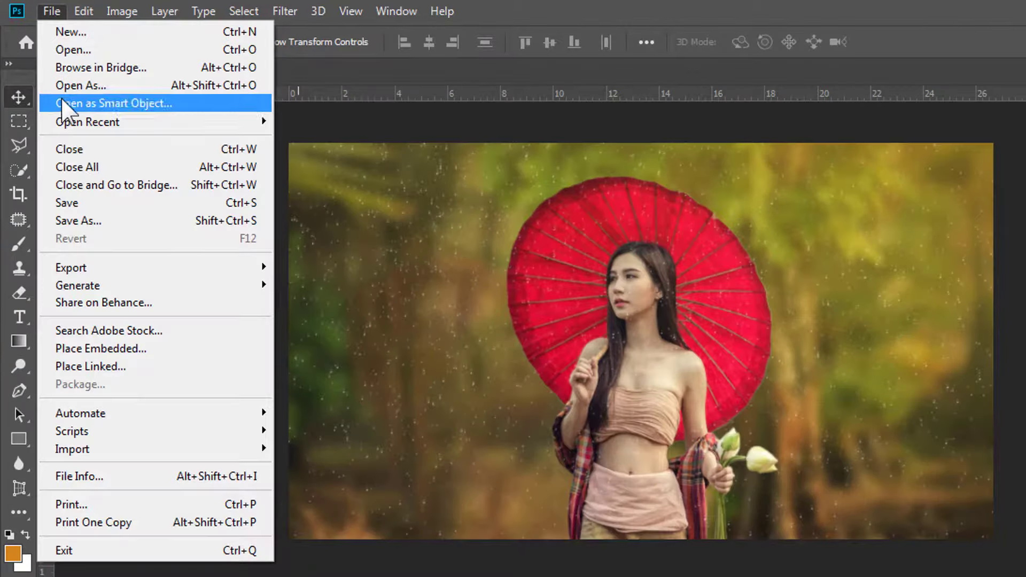
mouse_move(153, 267)
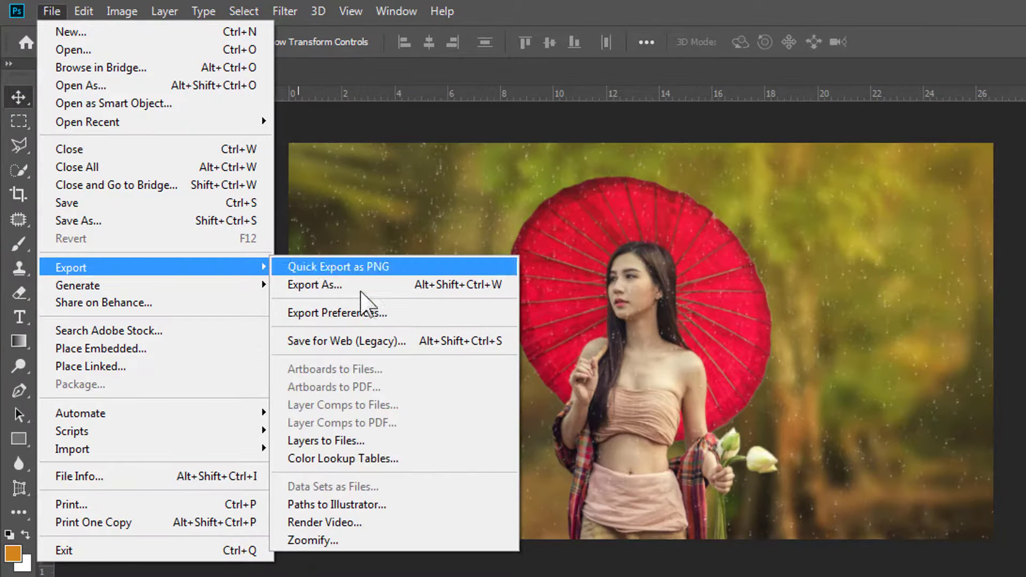
Render Untitled-1.mp4 as H.264 at HDV 1080p, replacing the existing file.
click(331, 523)
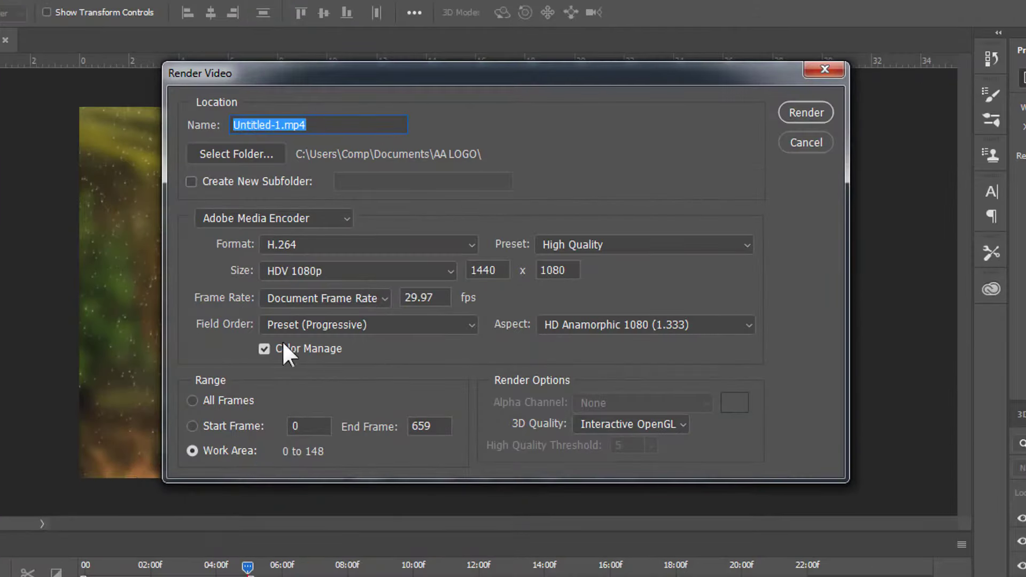
click(448, 270)
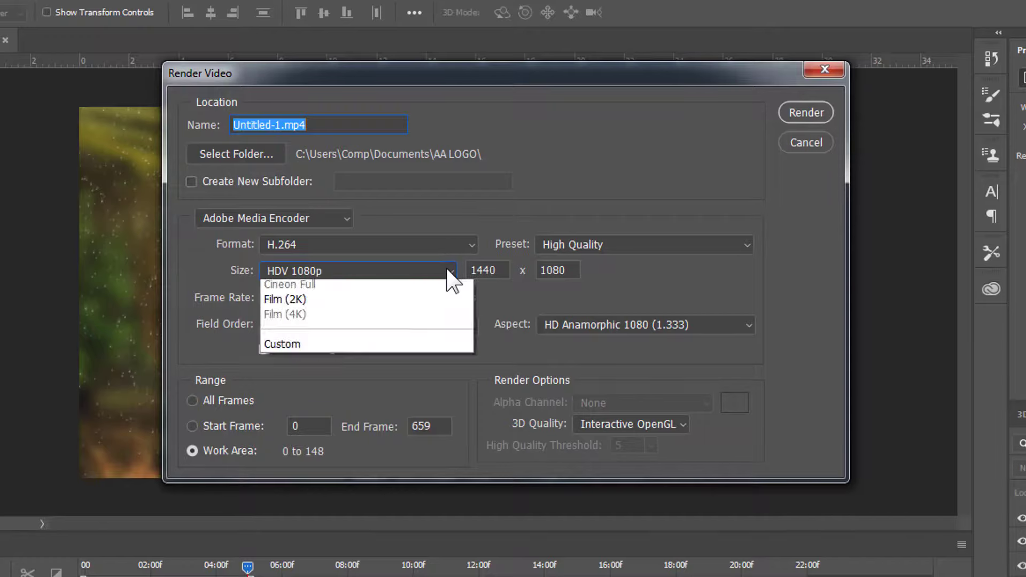
click(348, 511)
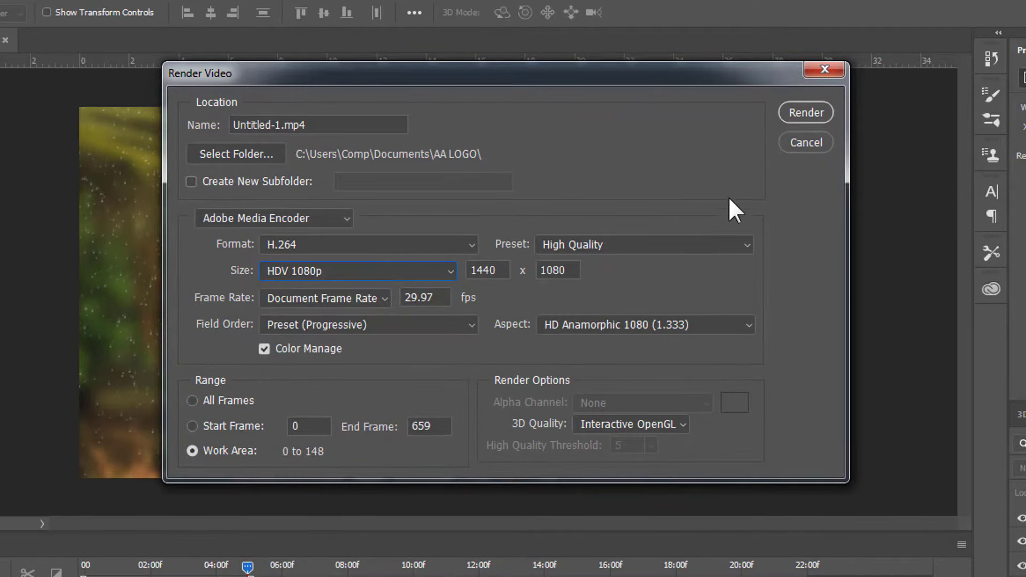
click(807, 112)
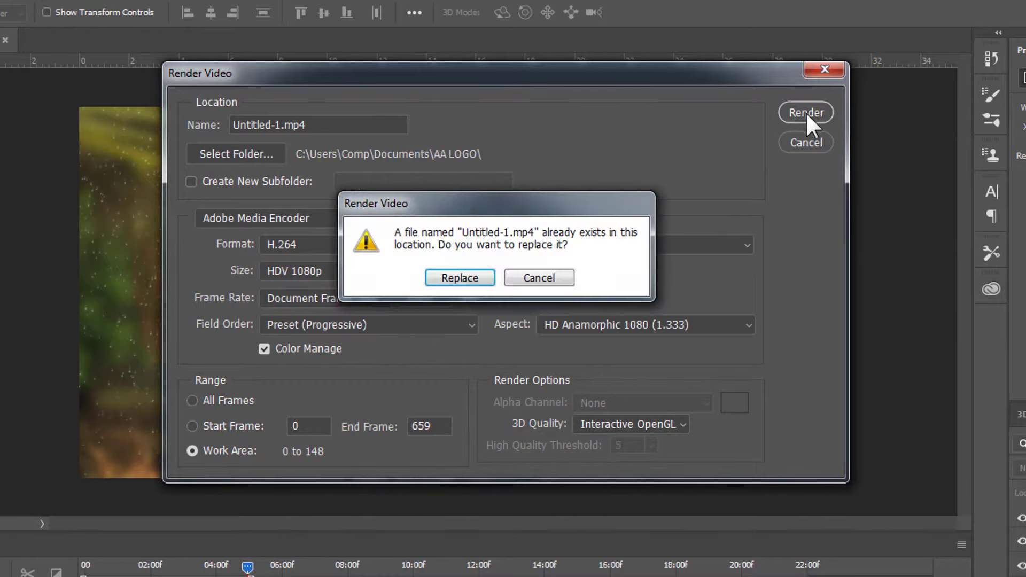
click(469, 279)
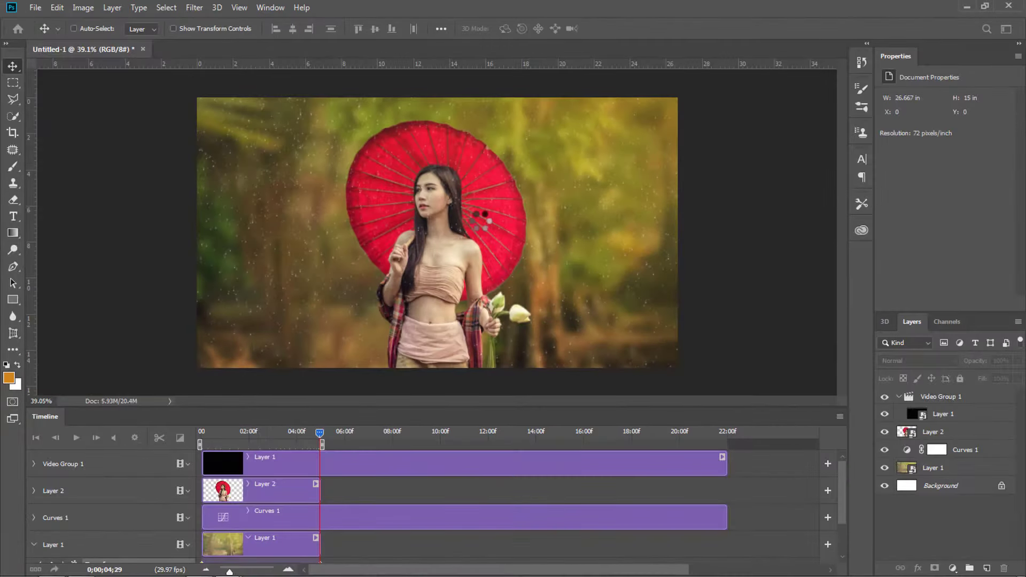